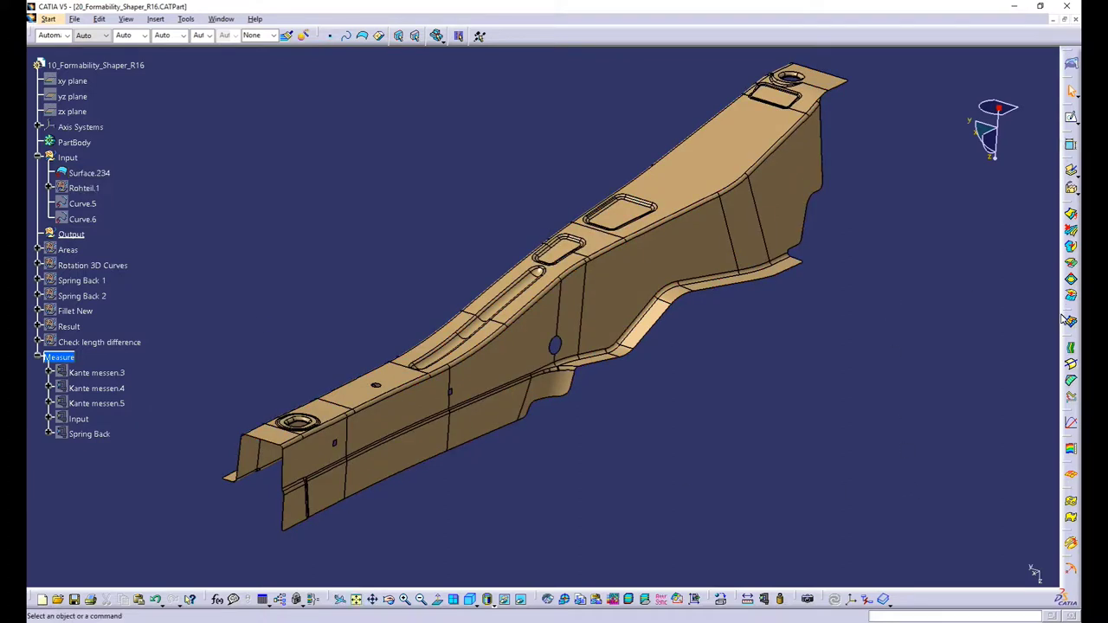
- Start a rotation base curve of type Fillet center curve and select the first fillet faces at the front end of the upper edge
click(1071, 367)
middle_drag(465, 499, 586, 345)
middle_drag(352, 446, 477, 388)
click(824, 389)
click(822, 401)
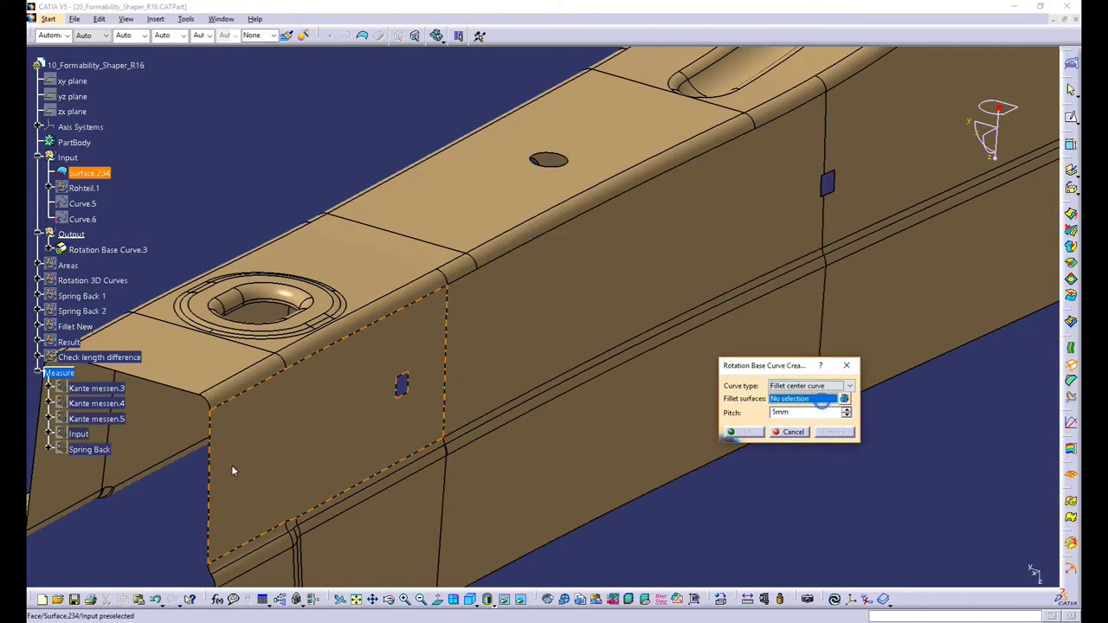
click(247, 382)
click(460, 270)
click(508, 243)
- Add the fillet faces along the middle of the upper edge, following the bend beside the recessed pockets
middle_drag(710, 268, 343, 460)
click(421, 301)
click(499, 260)
middle_drag(698, 126, 465, 352)
click(458, 338)
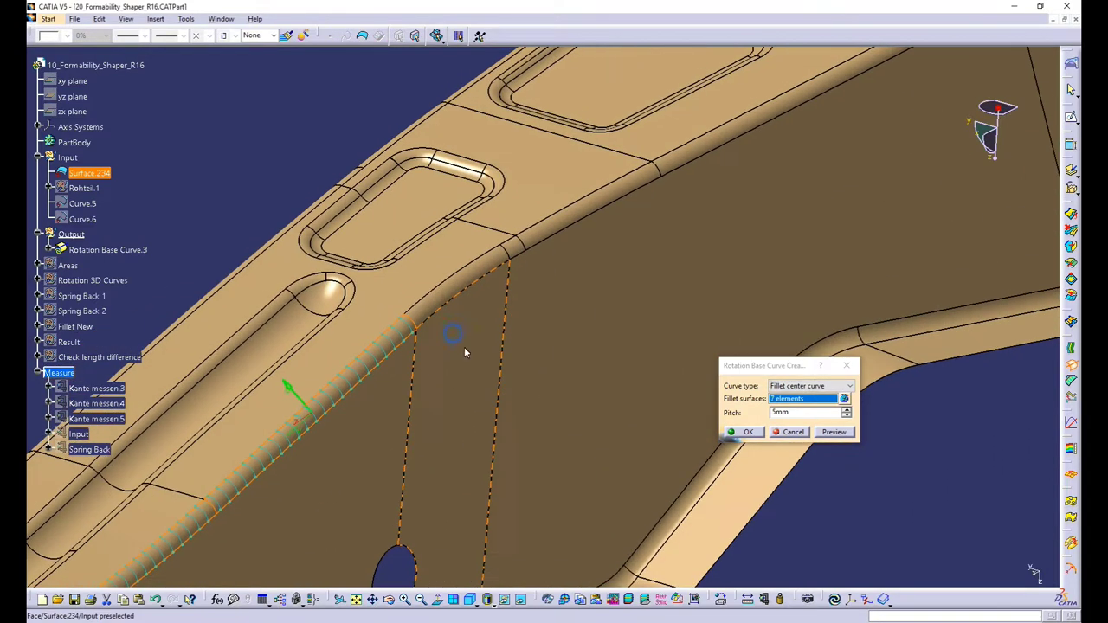
click(465, 282)
click(533, 232)
middle_drag(533, 232, 463, 321)
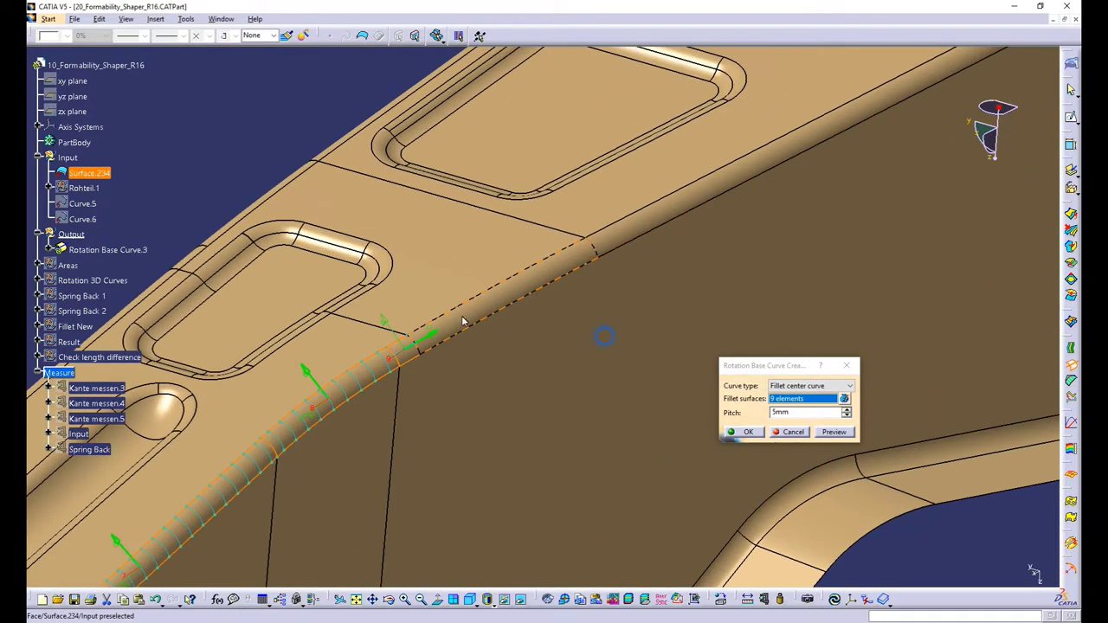
click(465, 323)
click(642, 221)
- Add the remaining fillet faces up to the rear end of the edge and create the rotation base curve with a 5 mm pitch
middle_drag(1009, 50, 406, 285)
click(513, 222)
mouse_move(514, 221)
middle_down()
mouse_move(623, 241)
mouse_move(459, 299)
mouse_move(539, 339)
middle_up()
click(473, 311)
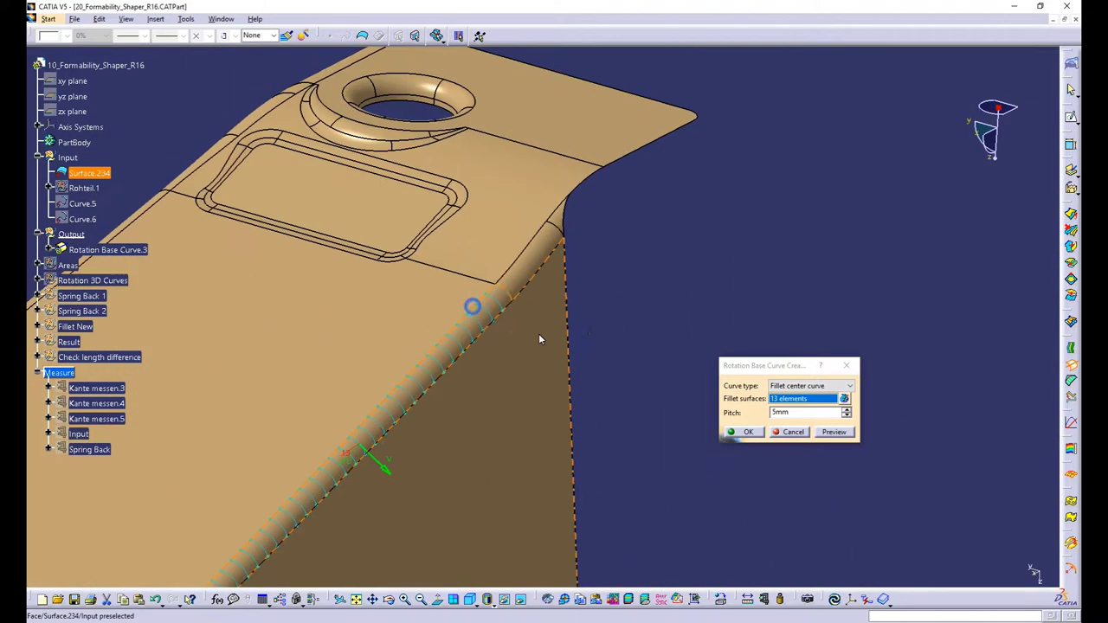
click(522, 274)
mouse_move(522, 273)
middle_down()
mouse_move(520, 408)
mouse_move(434, 366)
mouse_move(377, 522)
mouse_move(580, 291)
middle_up()
click(409, 388)
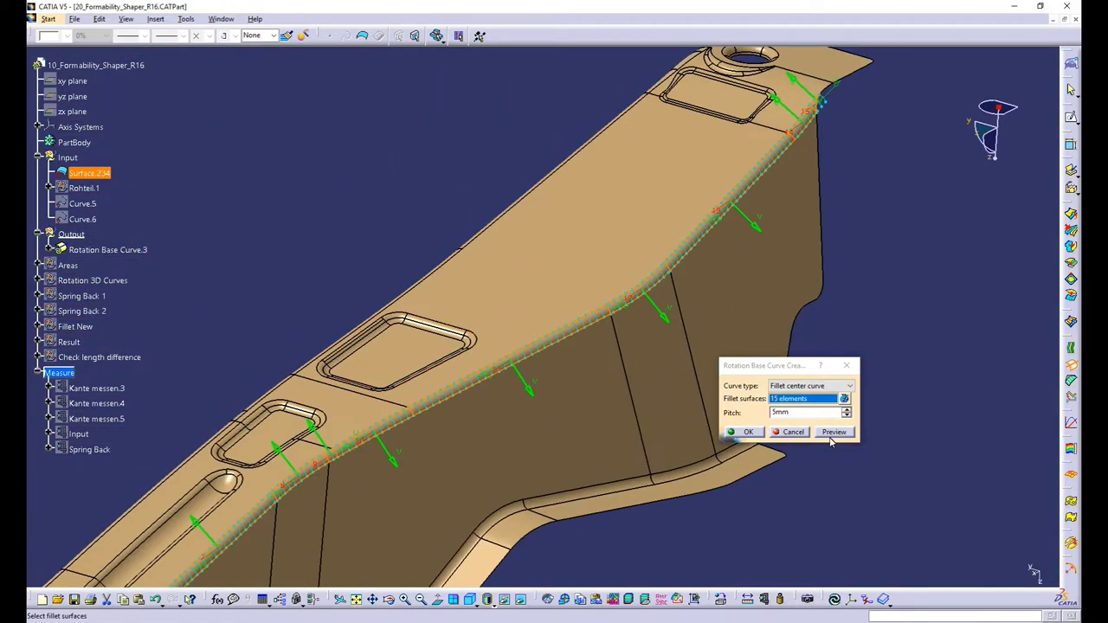
mouse_move(485, 372)
middle_down()
mouse_move(495, 321)
mouse_move(547, 385)
middle_up()
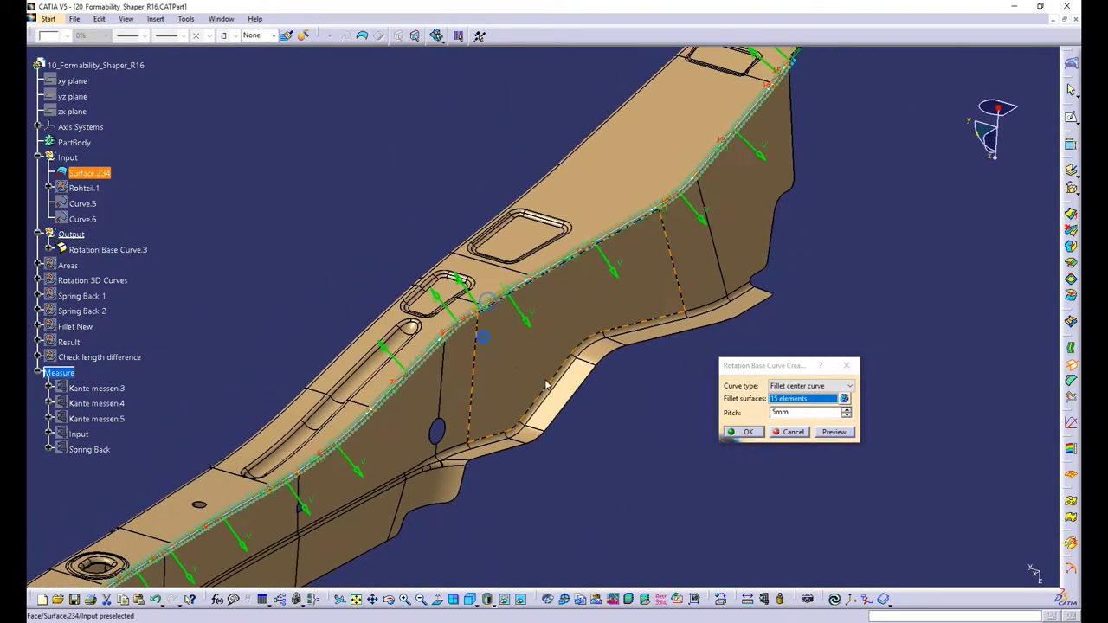
click(737, 436)
- Inspect the new base curve along the front of the fillet and switch to the Generative Shape Design workbench
middle_drag(563, 429, 524, 345)
click(310, 476)
click(370, 142)
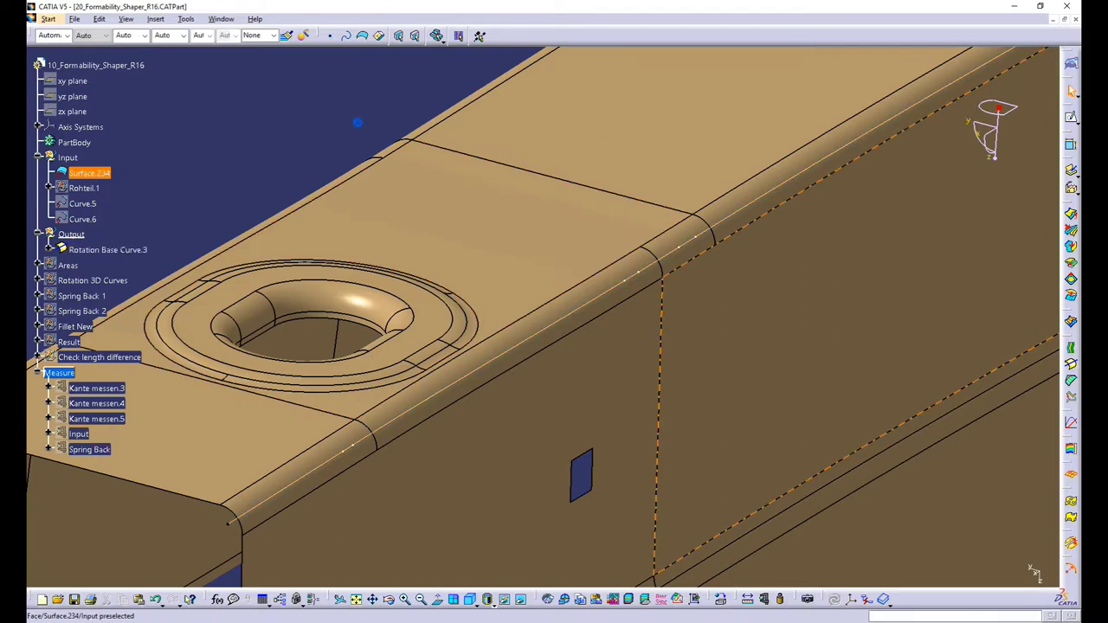
click(1074, 69)
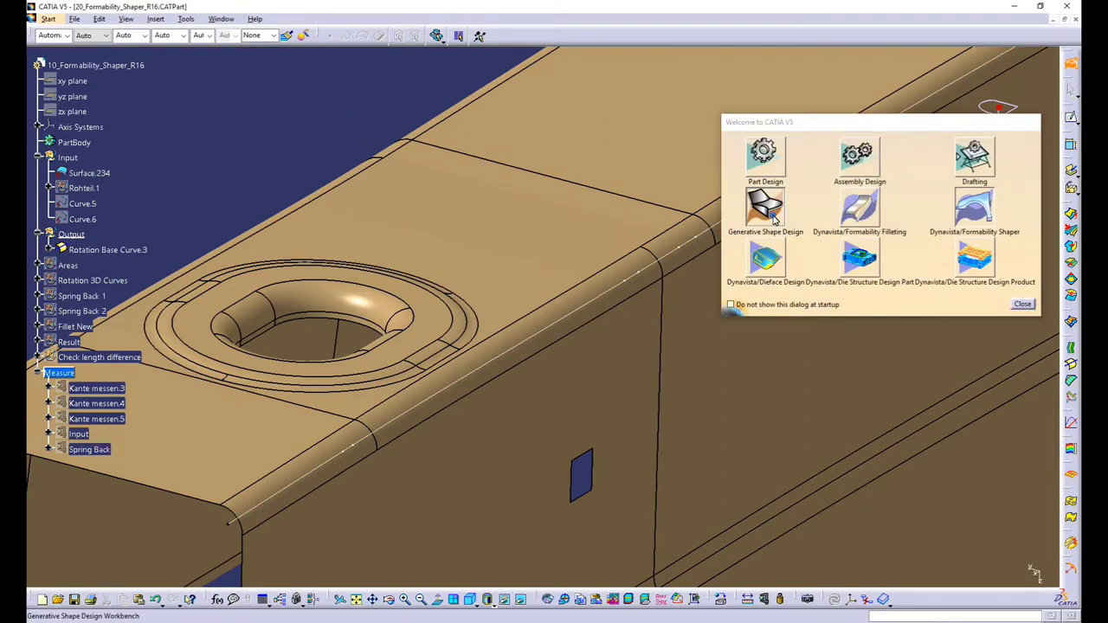
click(767, 213)
middle_drag(675, 345, 598, 364)
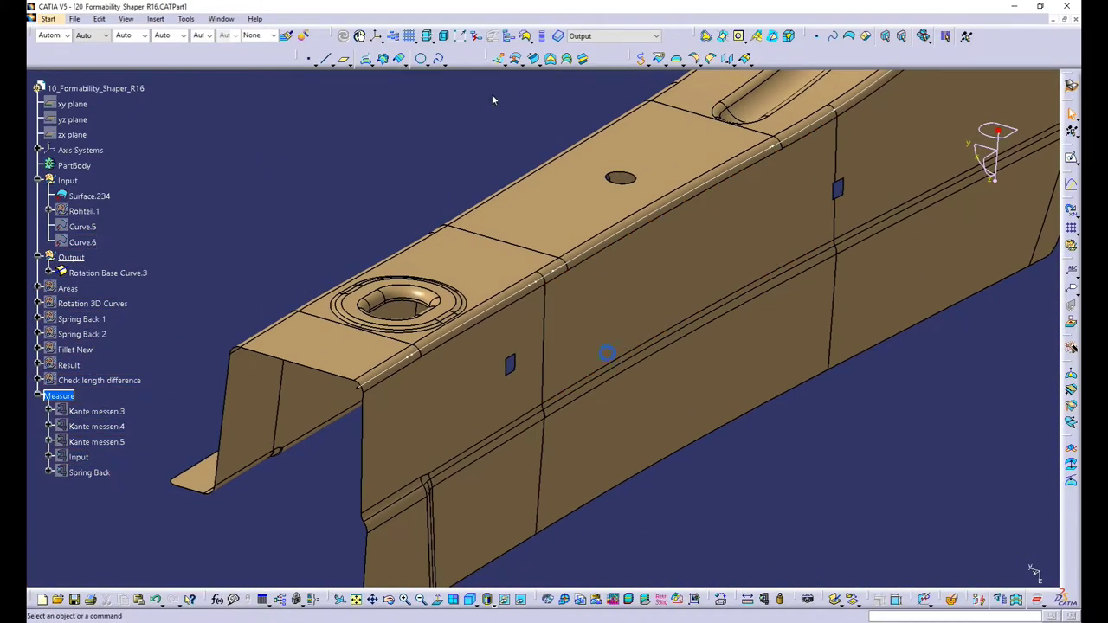
- Smooth Rotation Base Curve.3 with Curvature continuity and a maximum deviation of 0.01 mm
click(641, 61)
middle_drag(427, 405, 553, 437)
click(107, 273)
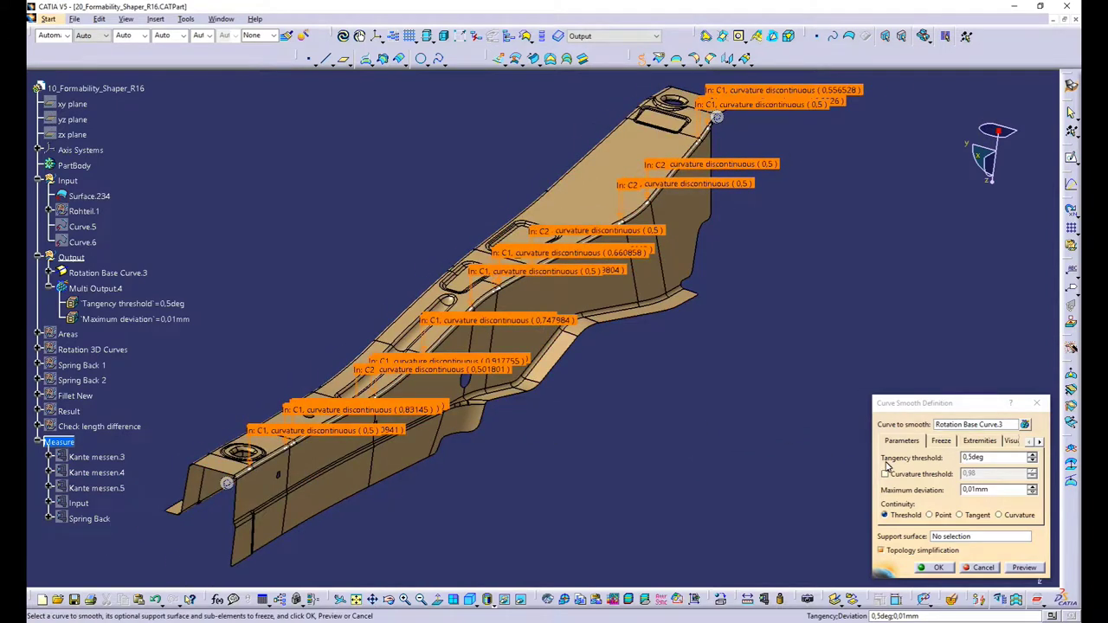
click(1015, 514)
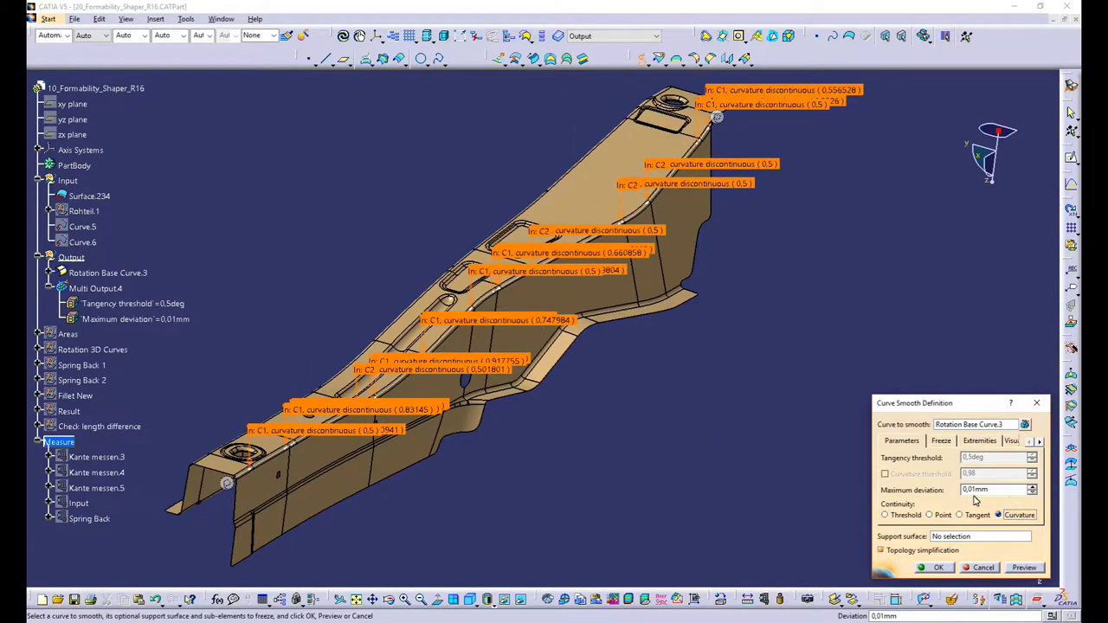
click(1024, 567)
middle_drag(1020, 576, 864, 587)
click(929, 568)
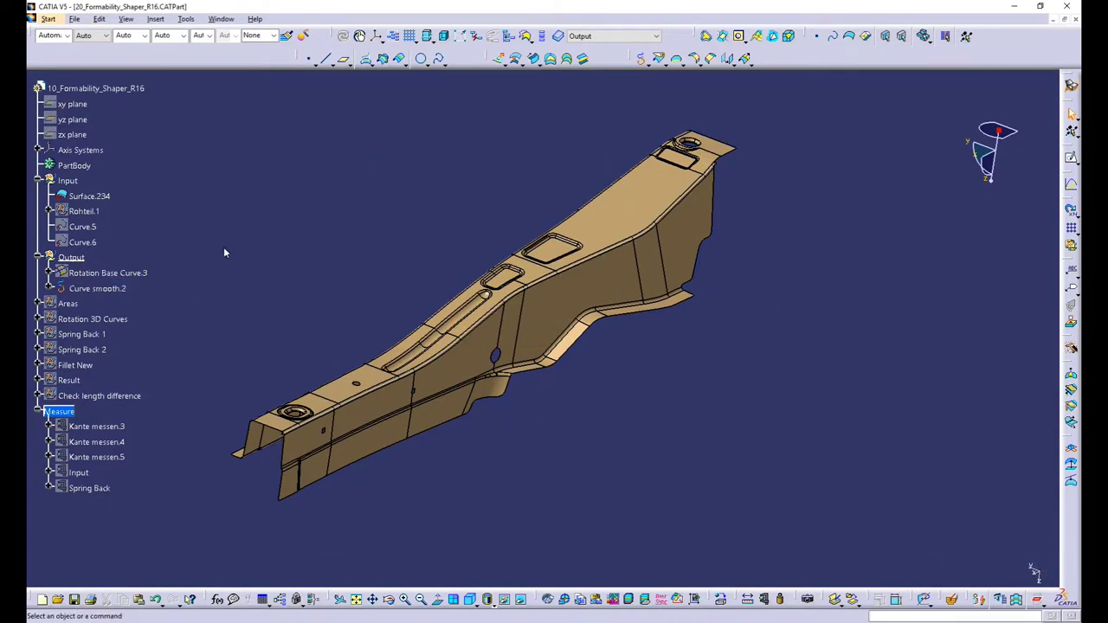
- Give the smoothed curve a 1 mm line thickness and a magenta color
ctrl+middle_drag(335, 475, 667, 312)
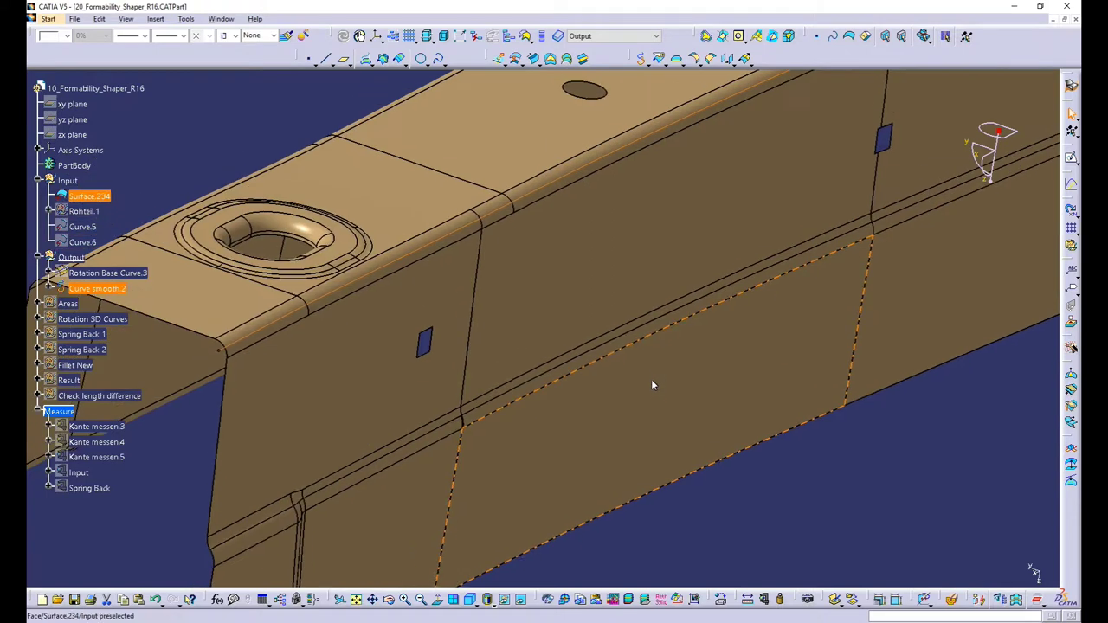
click(95, 288)
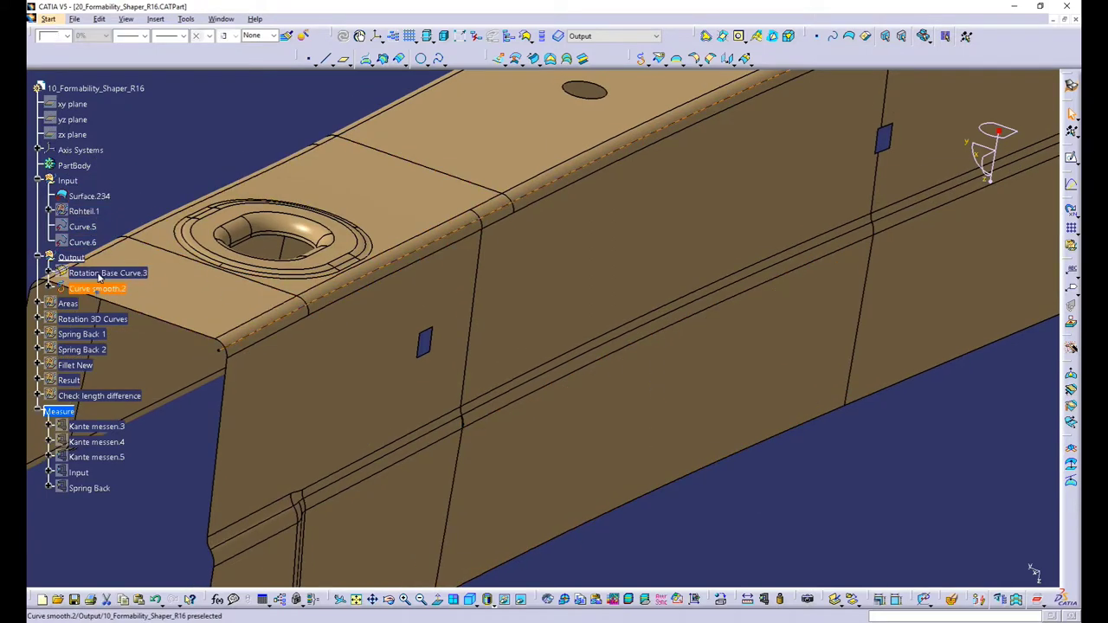
click(135, 36)
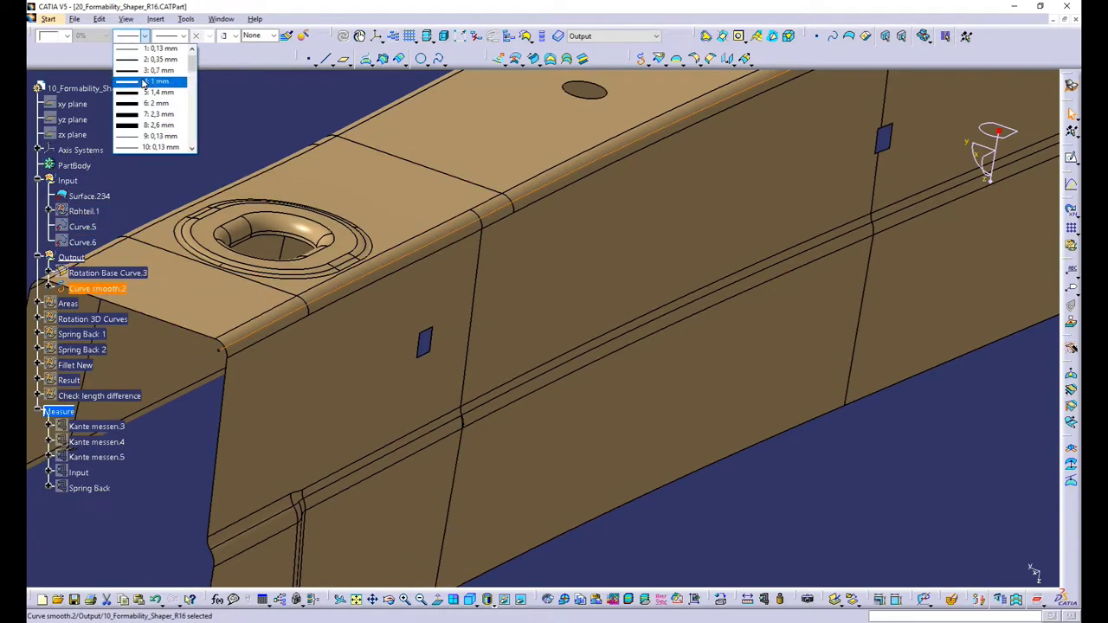
click(131, 82)
click(50, 35)
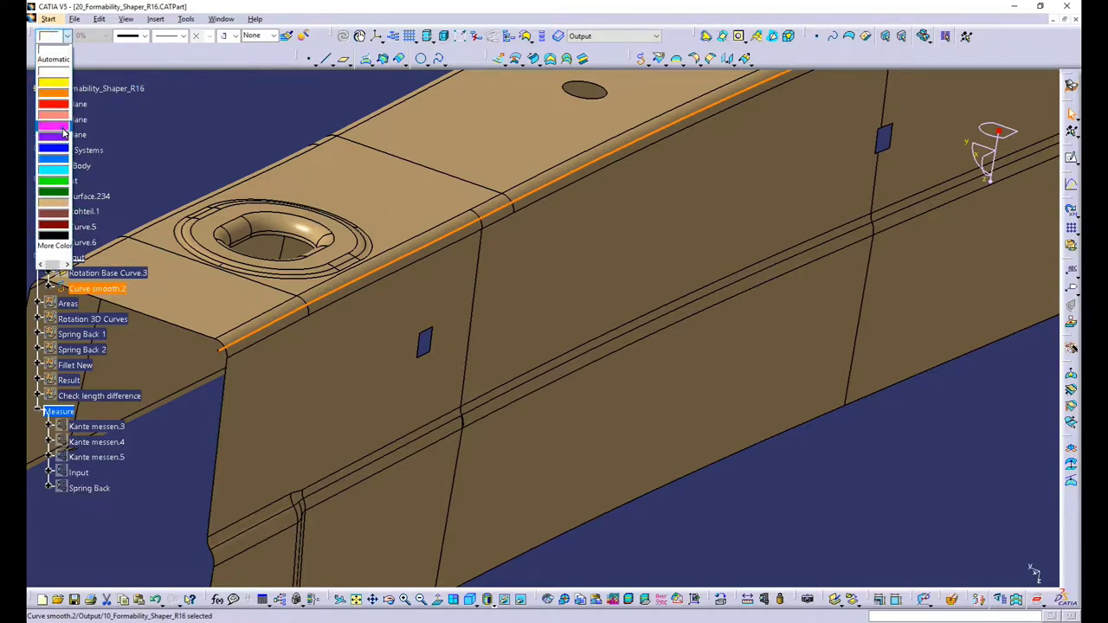
click(63, 132)
mouse_move(442, 256)
middle_down()
mouse_move(524, 374)
mouse_move(341, 523)
mouse_move(430, 491)
middle_up()
- Switch back to the Dynavista/Formability Shaper workbench
click(1075, 83)
click(973, 213)
middle_drag(434, 419, 697, 385)
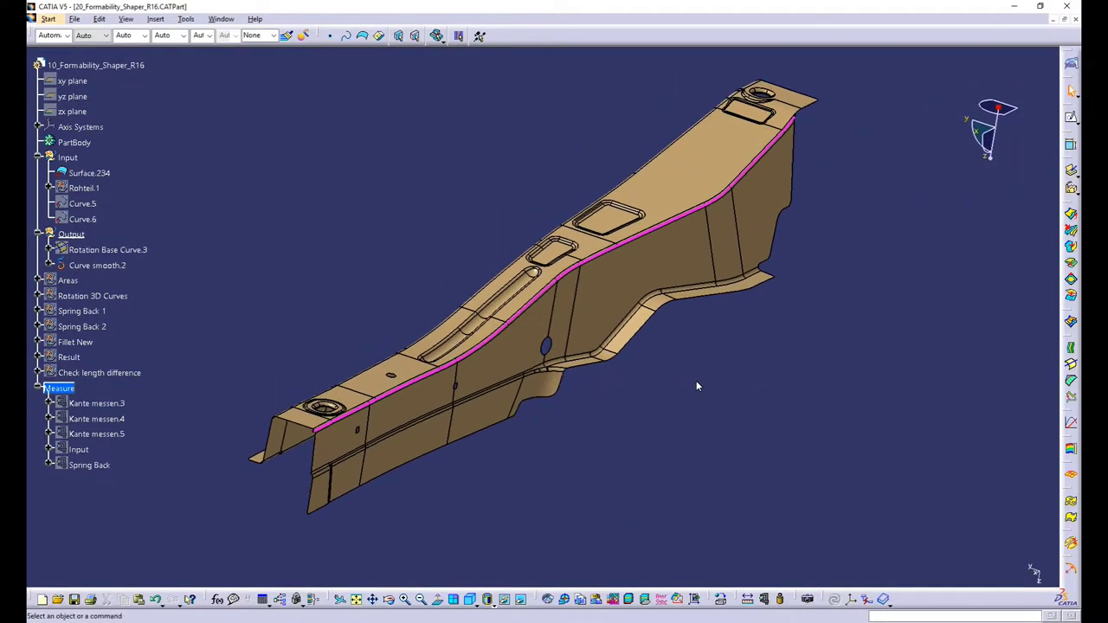
- Start a Formability Spring Back with Surface.234 as the shape to deform and the smoothed curve as the rotation base curve
click(1071, 214)
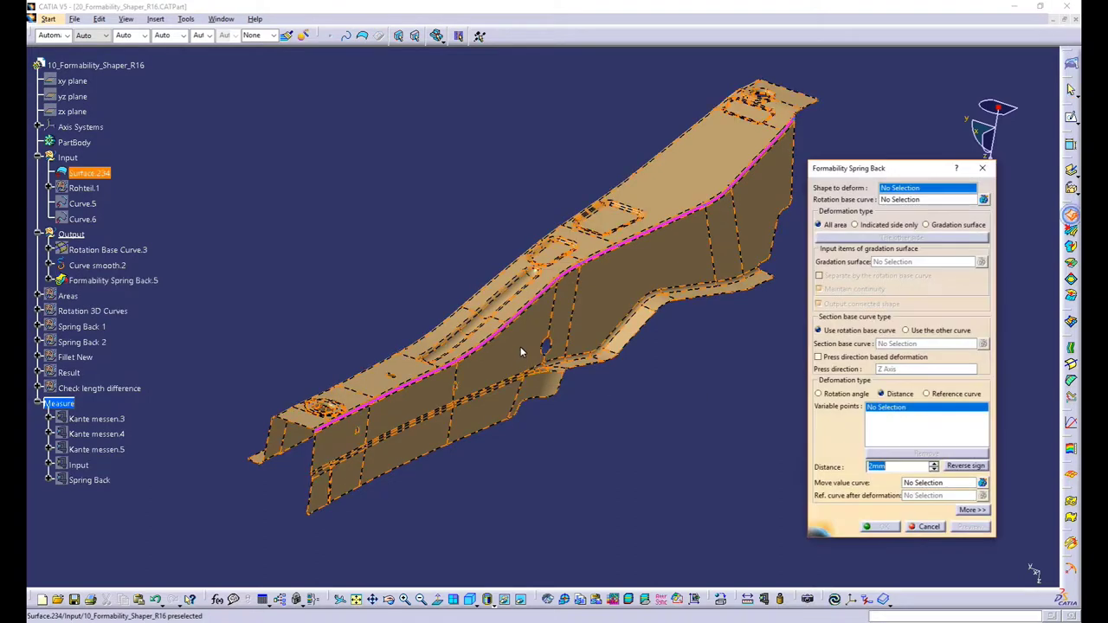
middle_drag(579, 389, 606, 338)
click(629, 334)
middle_drag(406, 458, 710, 307)
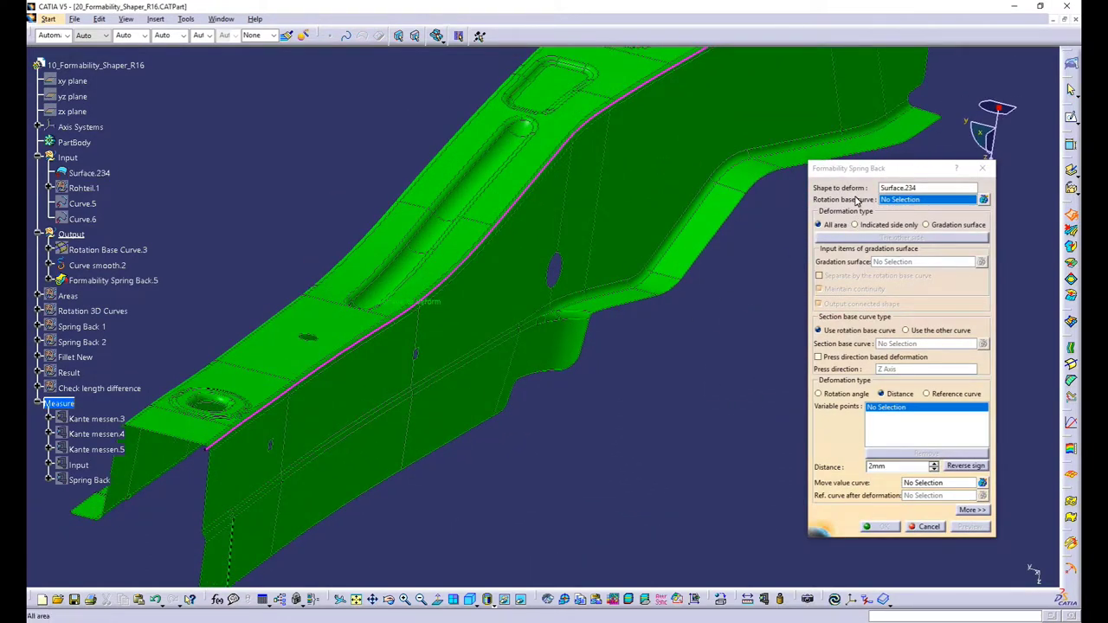
middle_drag(322, 430, 391, 283)
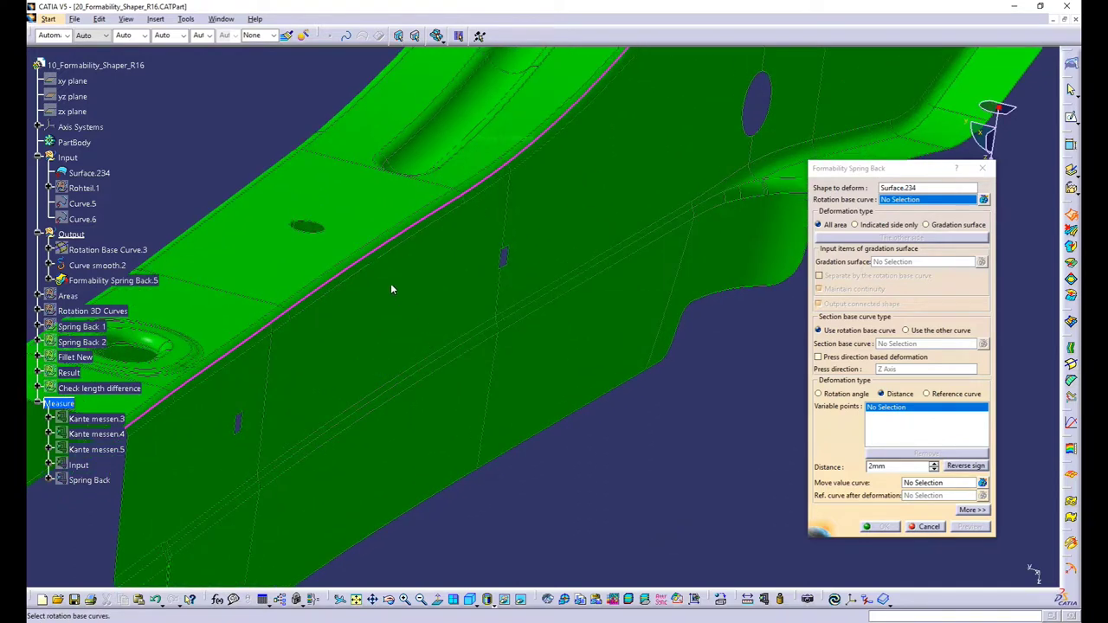
click(366, 264)
middle_drag(525, 341, 654, 353)
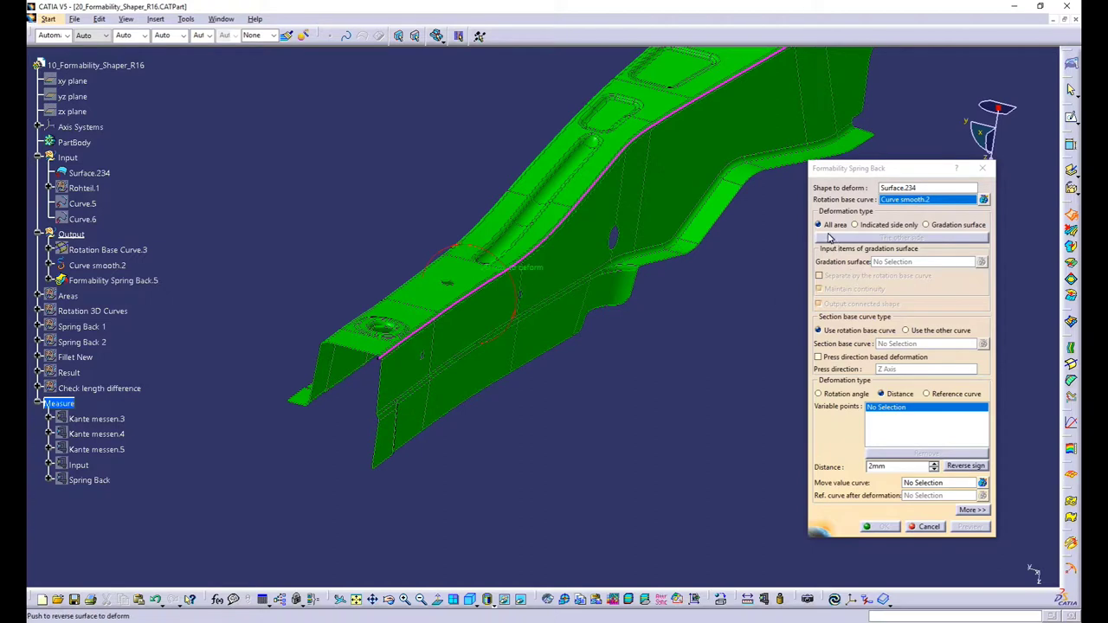
- Set the deformation type to Gradation surface and select the fillet faces along the front section of the upper edge
click(943, 225)
middle_drag(485, 416, 456, 374)
click(414, 326)
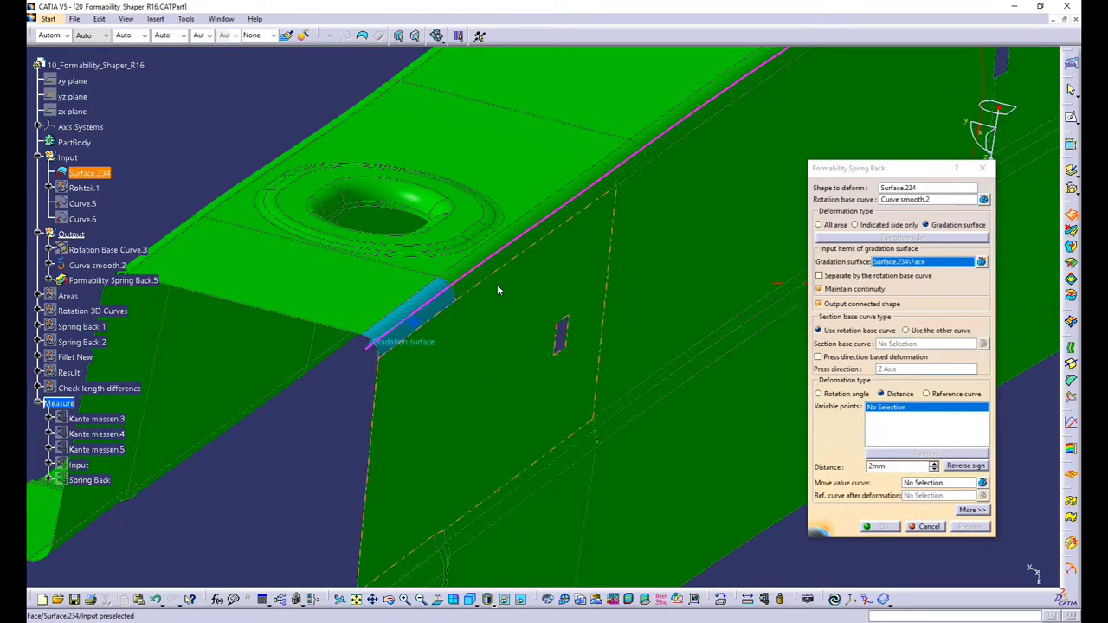
middle_drag(636, 301, 475, 292)
click(485, 271)
click(710, 179)
middle_drag(710, 179, 410, 297)
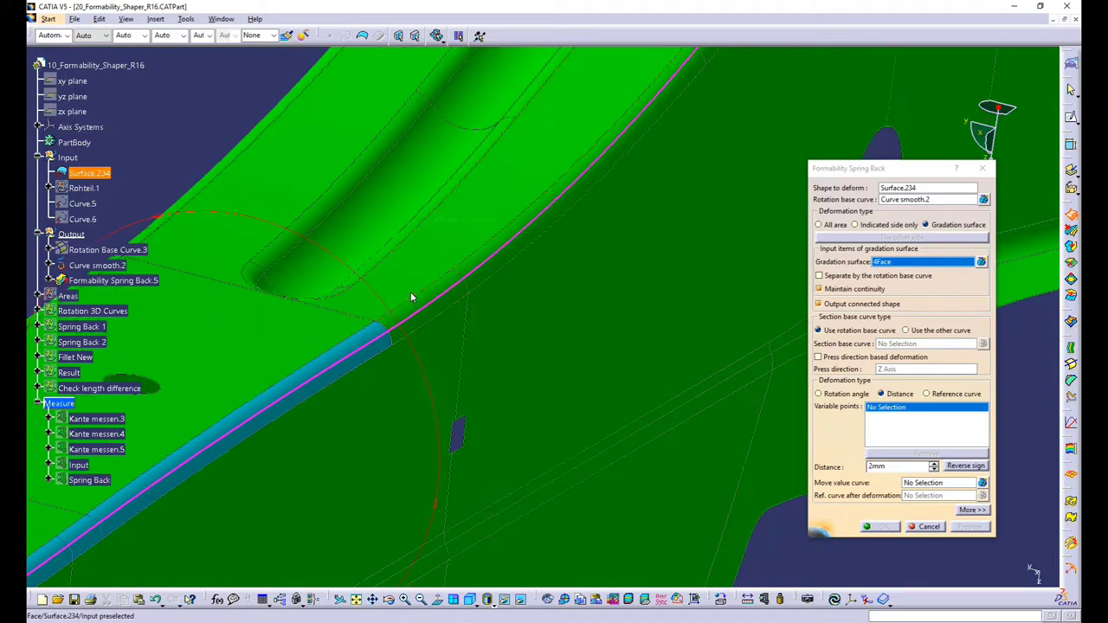
click(435, 296)
middle_drag(490, 250, 420, 457)
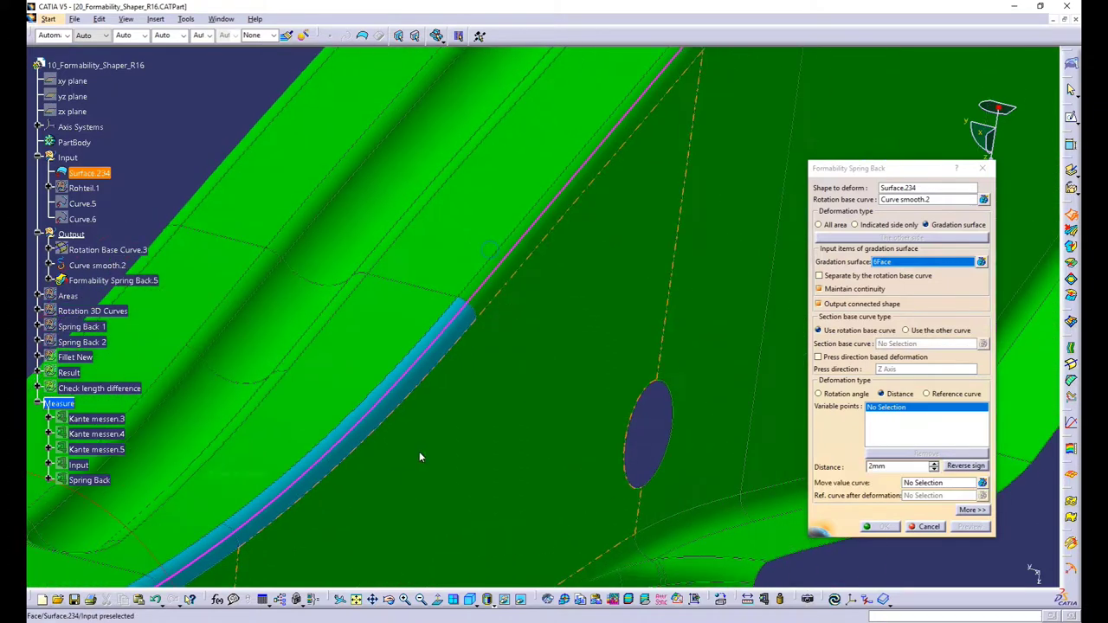
- Add the fillet faces around the bend and along the edge beside the middle pockets to the gradation surface
click(497, 278)
middle_drag(682, 232, 366, 574)
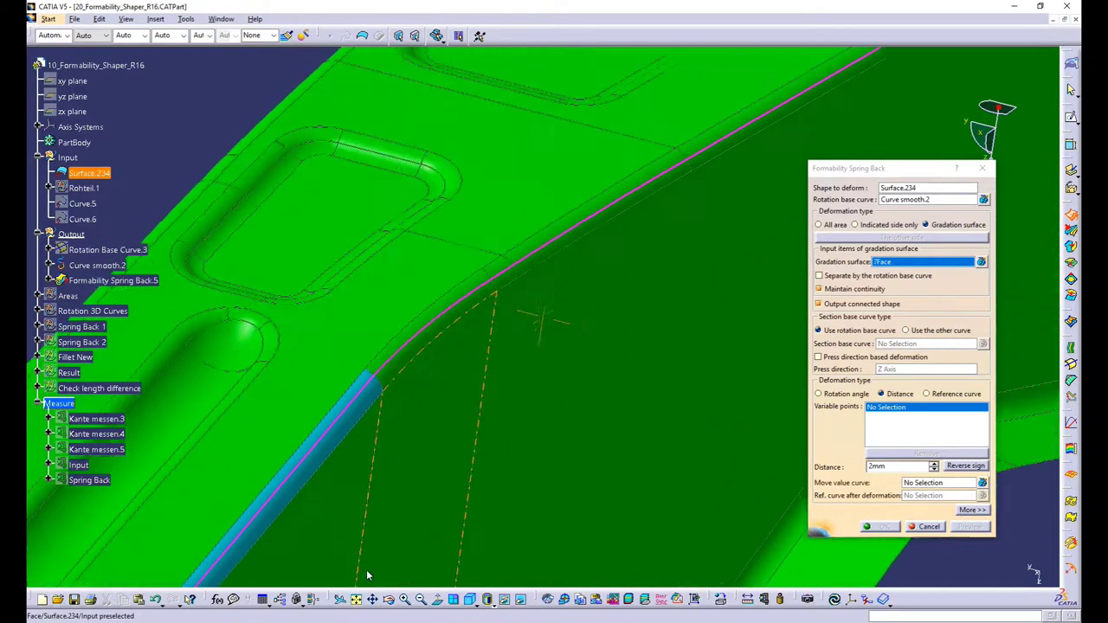
click(412, 355)
click(497, 293)
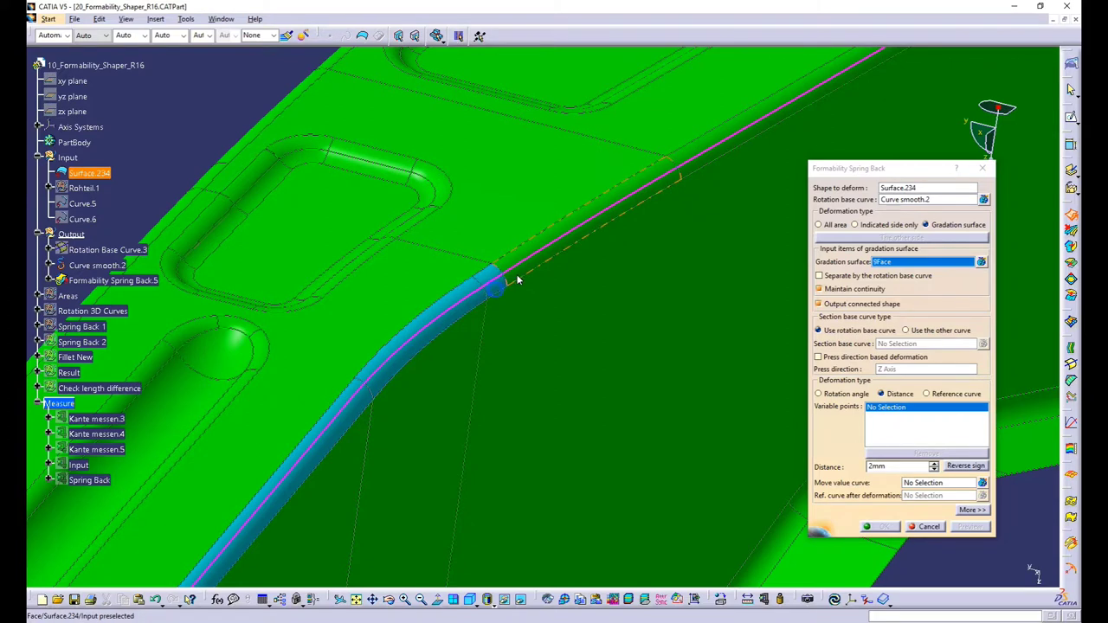
click(517, 277)
middle_drag(667, 277, 499, 353)
click(460, 348)
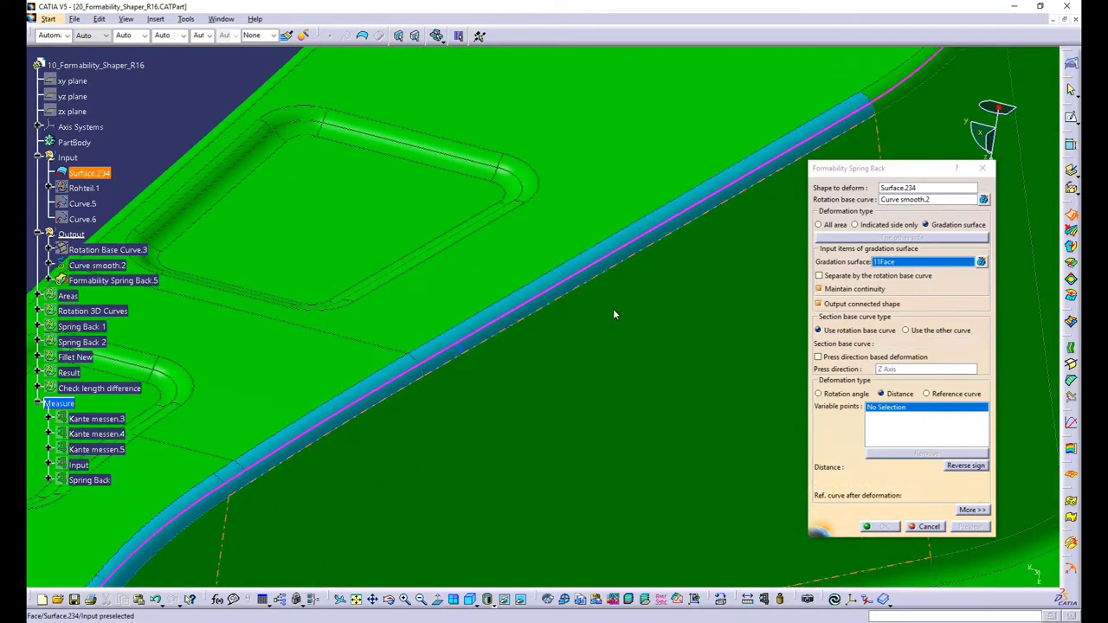
- Complete the gradation surface with the fillet faces up to the rear end and switch the deformed area to the side wall
middle_drag(613, 310, 391, 387)
click(509, 274)
middle_drag(508, 273, 580, 296)
click(503, 327)
click(598, 259)
click(369, 276)
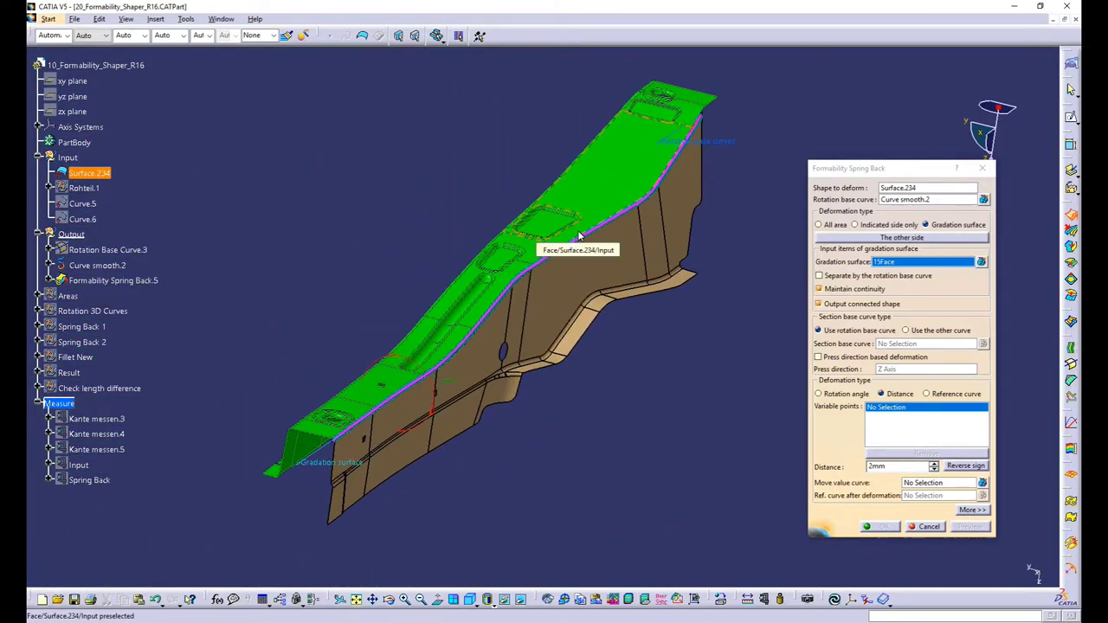
click(919, 239)
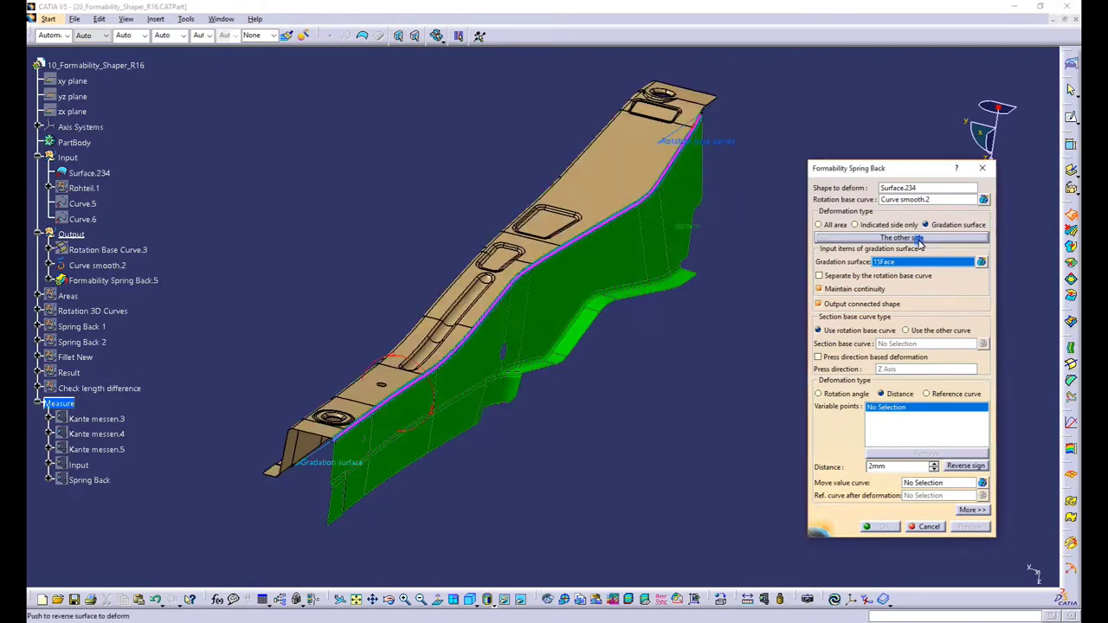
middle_drag(411, 533, 610, 384)
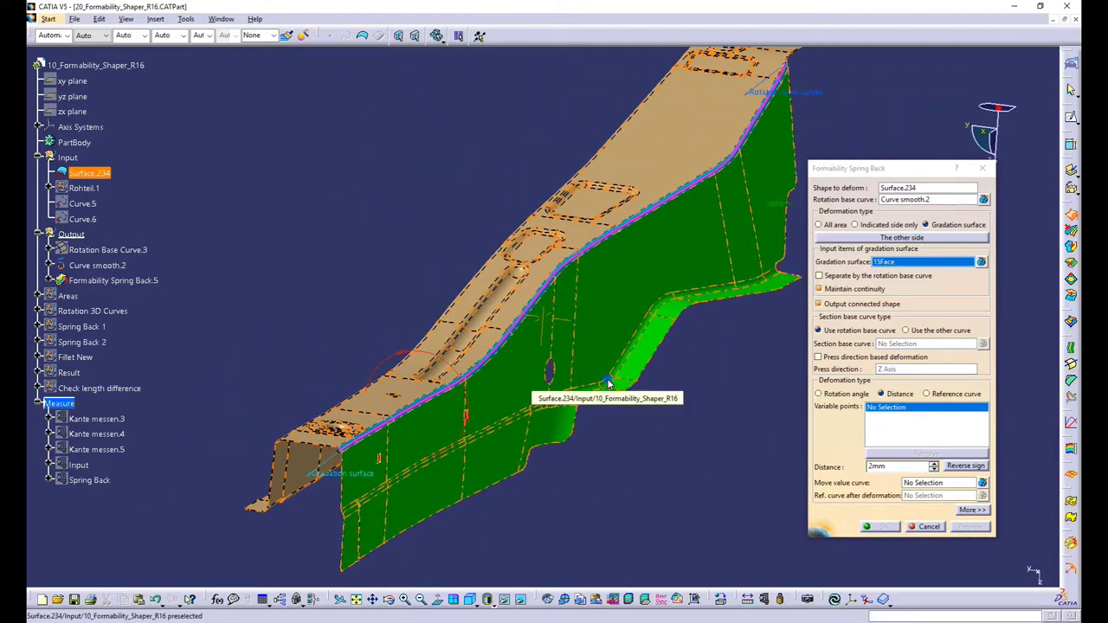
- Define the deformation by Distance and add the side wall's front lower corner vertex as a variable point with 4 mm
click(819, 394)
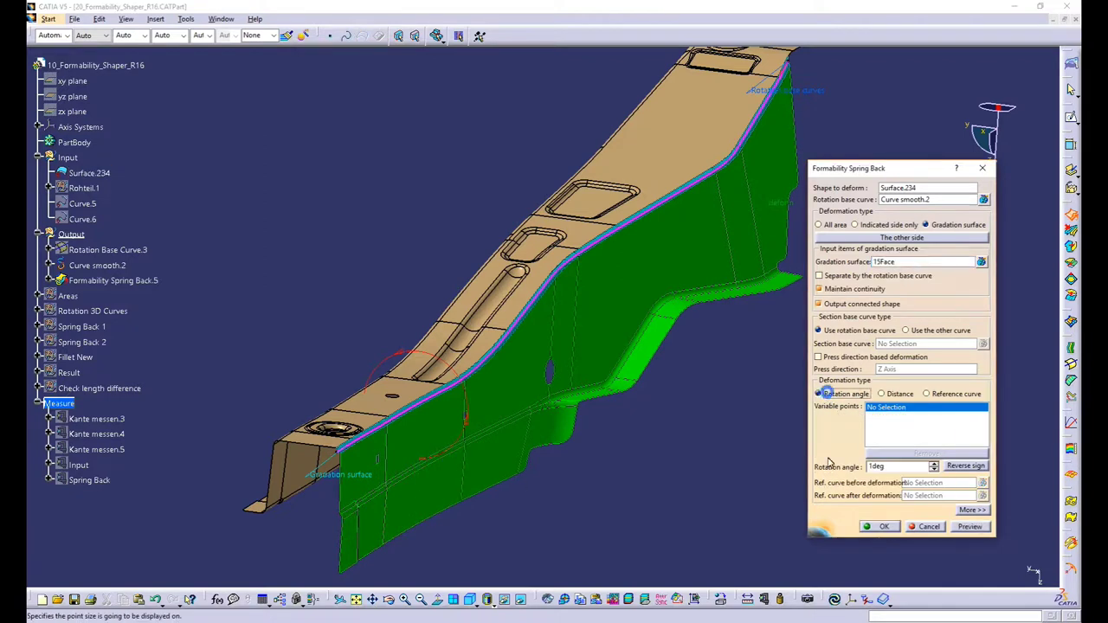
middle_drag(416, 530, 608, 344)
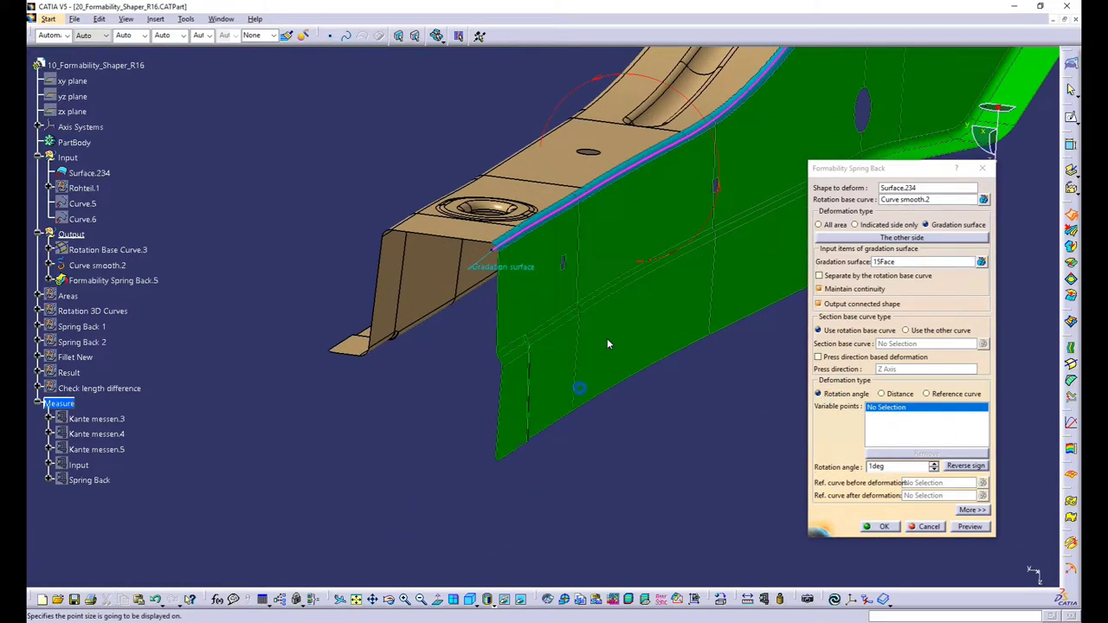
click(901, 395)
middle_drag(525, 511, 582, 418)
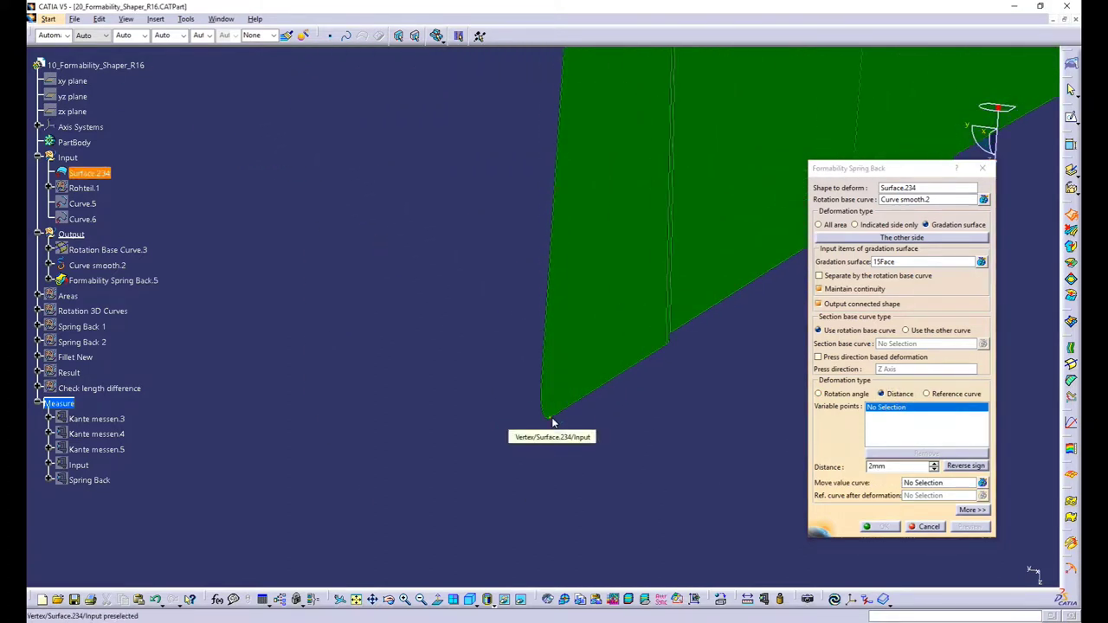
click(552, 420)
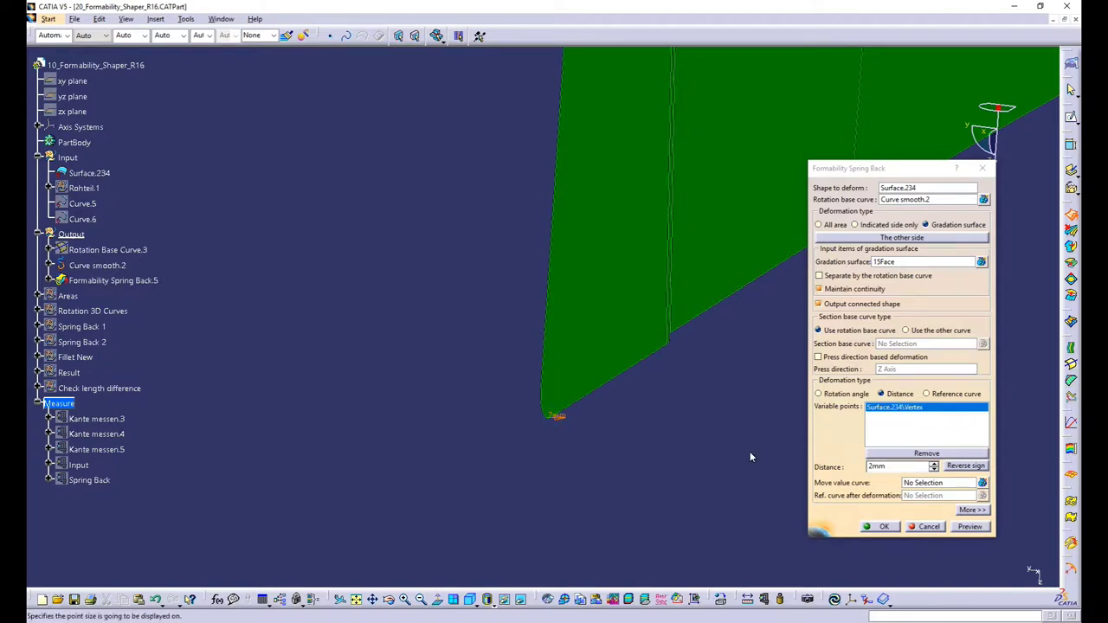
click(904, 467)
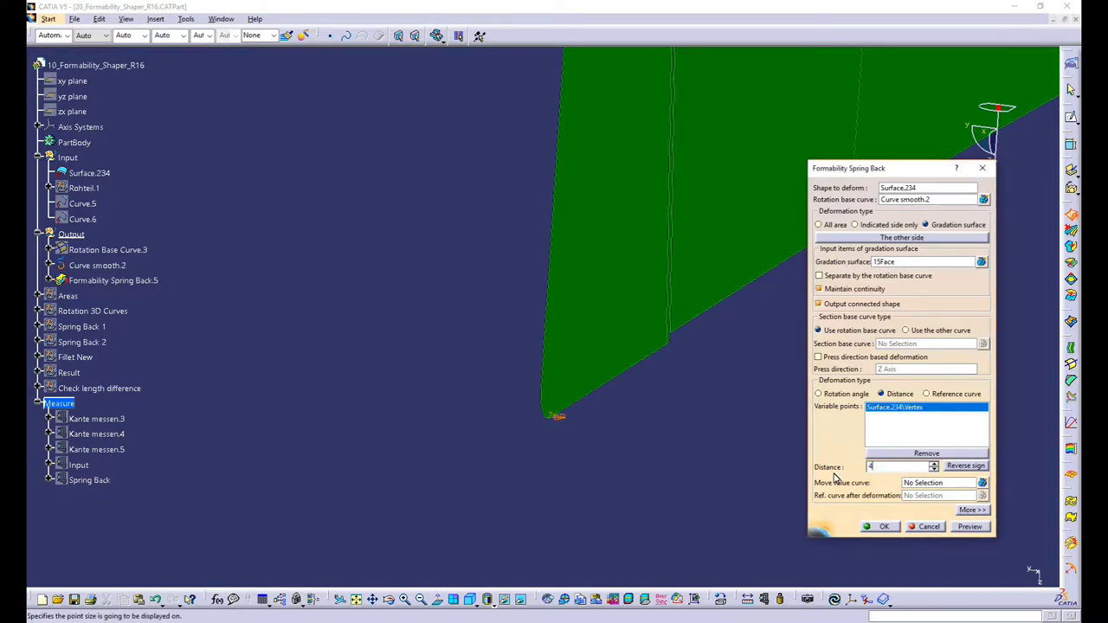
- Add a second variable point on the side wall's lower edge, where the front section ends, with a distance of 2 mm
middle_drag(654, 322, 595, 372)
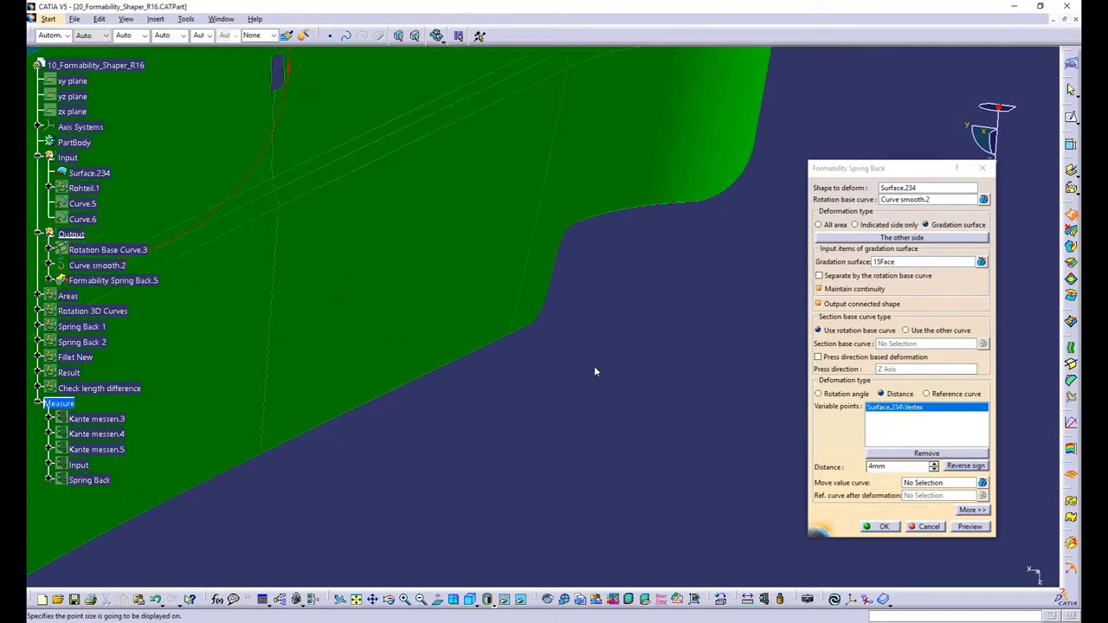
click(534, 321)
drag(894, 467, 729, 472)
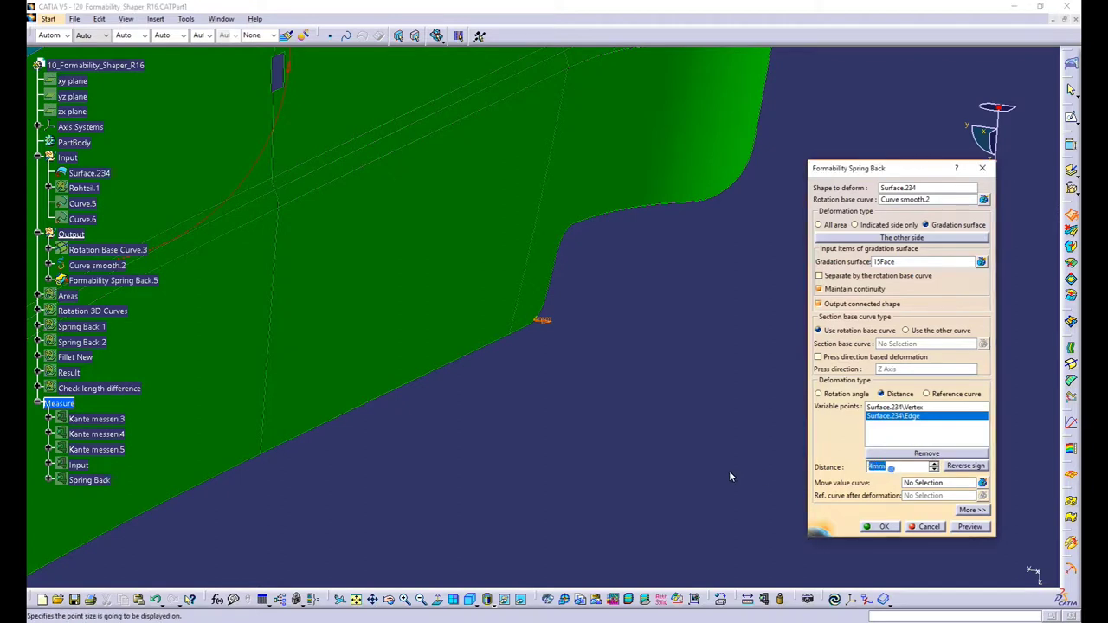
text(2)
- Add the vertex at the side wall's rear lower notch as a third variable point with a distance of -4 mm
middle_drag(727, 289, 591, 315)
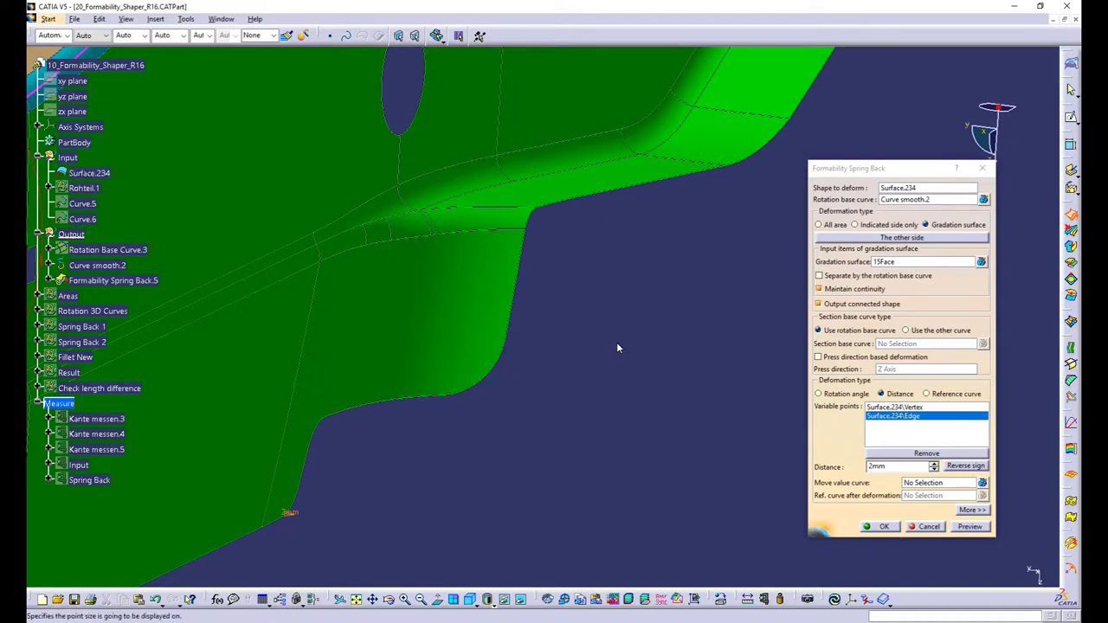
middle_drag(649, 312, 575, 450)
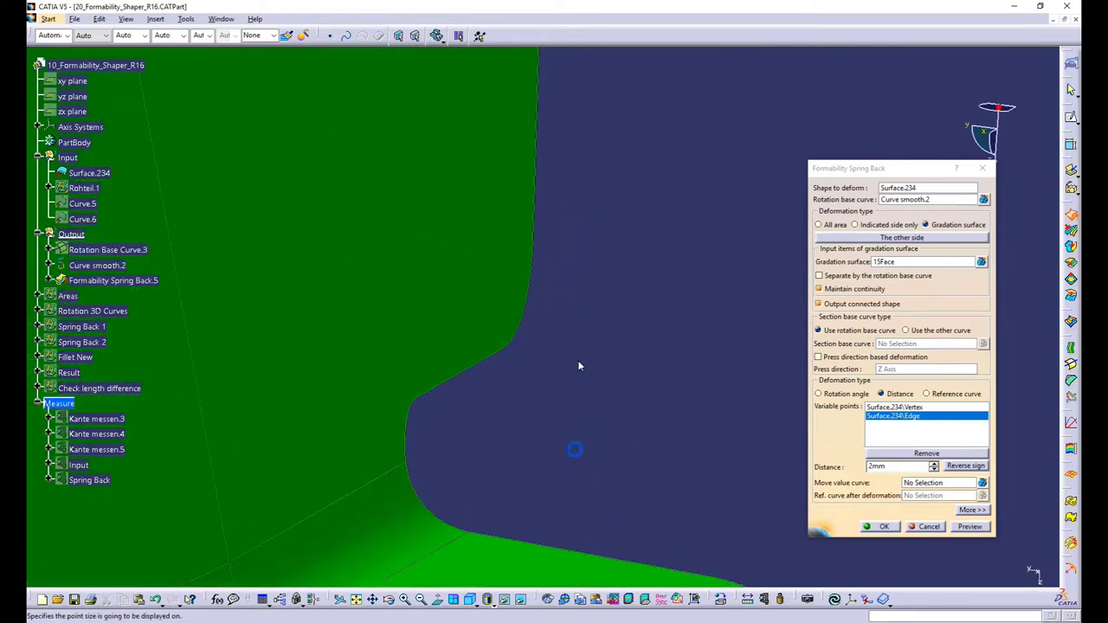
click(502, 353)
middle_drag(539, 410, 607, 493)
double_click(907, 470)
text(-4)
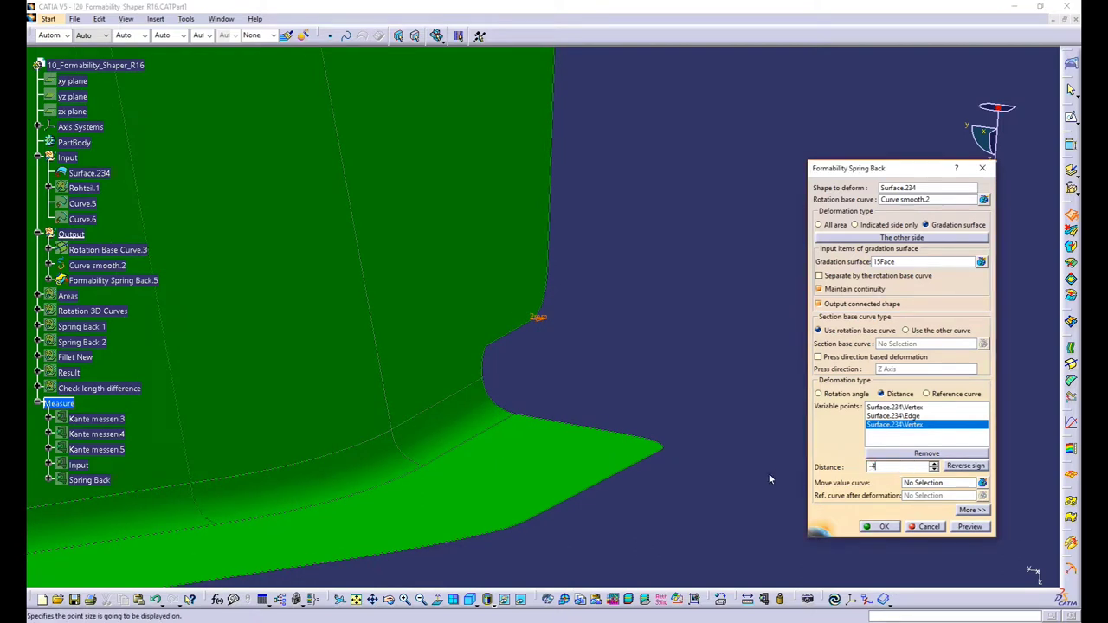
- Set the distance of the middle variable point on the lower edge to 0 mm
click(923, 416)
double_click(892, 468)
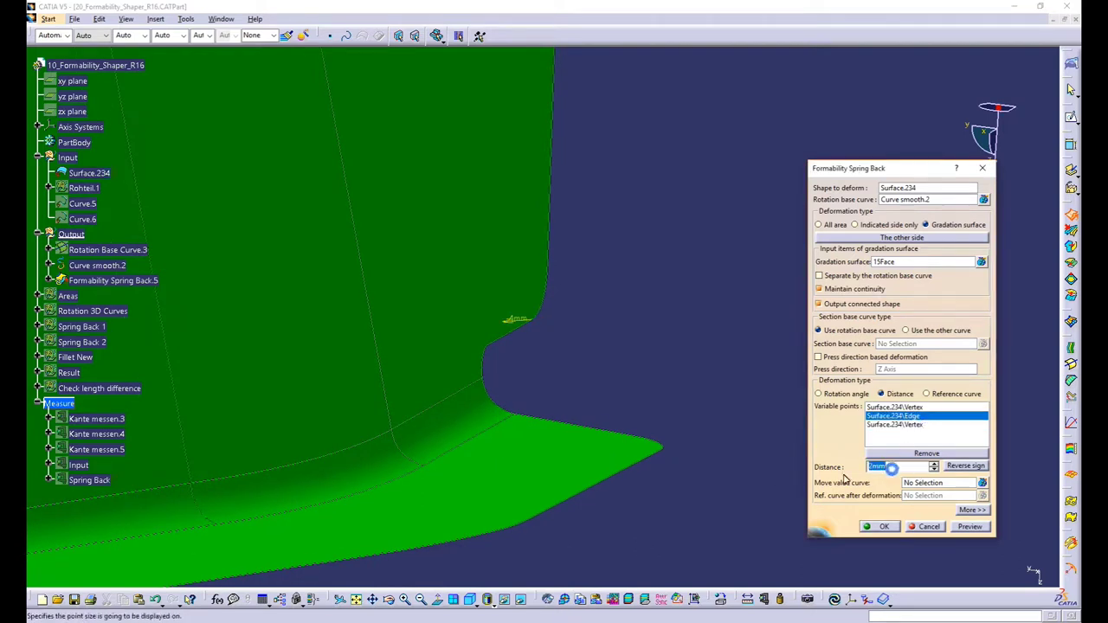
click(918, 425)
- Preview the springback deformation, inspect the side wall, and create the deformed surface
middle_drag(537, 318, 569, 391)
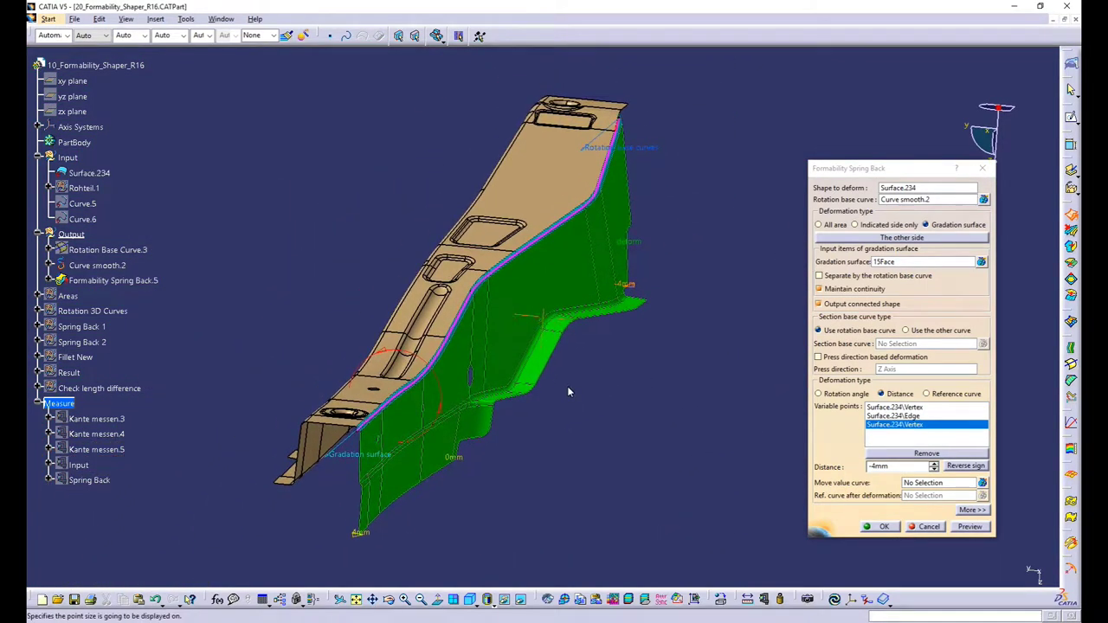
click(978, 530)
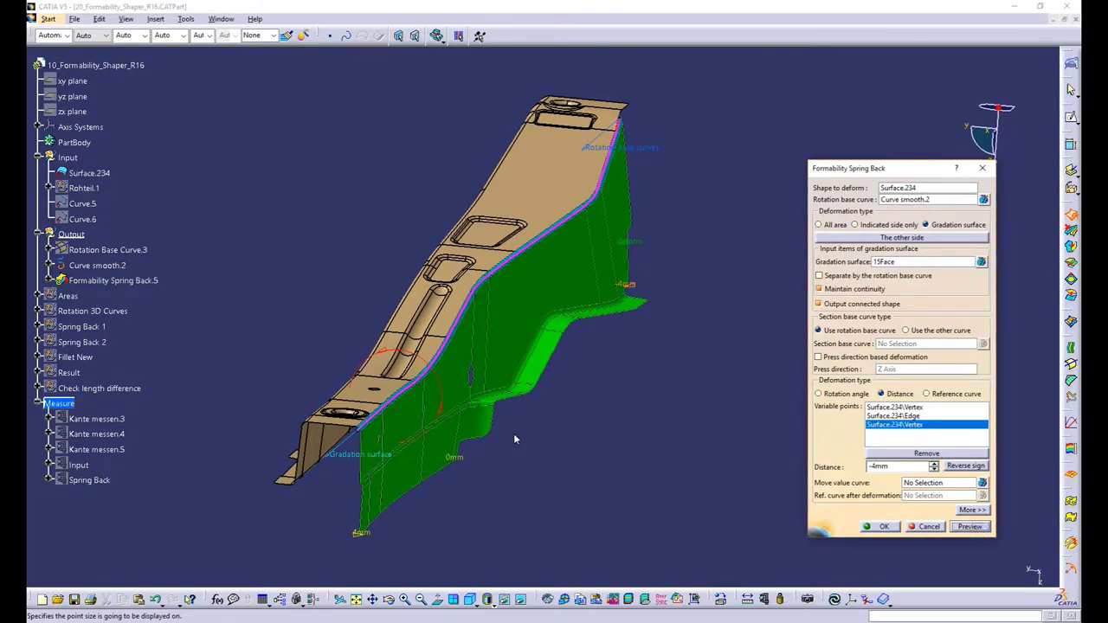
middle_drag(464, 480, 636, 296)
click(612, 337)
middle_drag(458, 477, 775, 470)
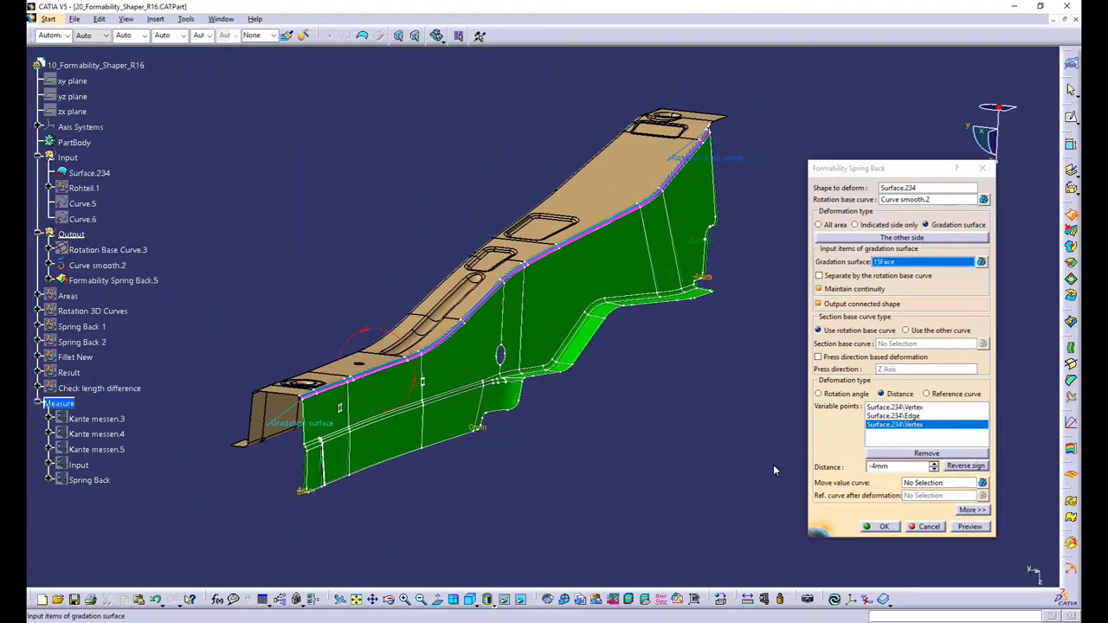
click(879, 528)
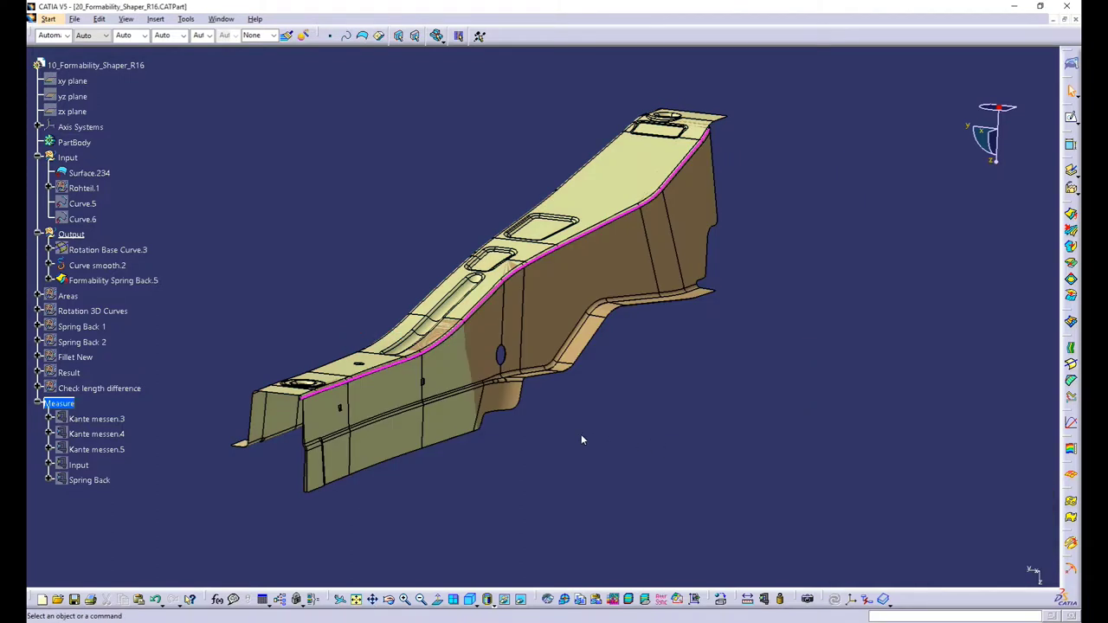
- Compare the springback result with the original Surface.234 along the side wall, starting at the front lower end
middle_drag(451, 423, 495, 287)
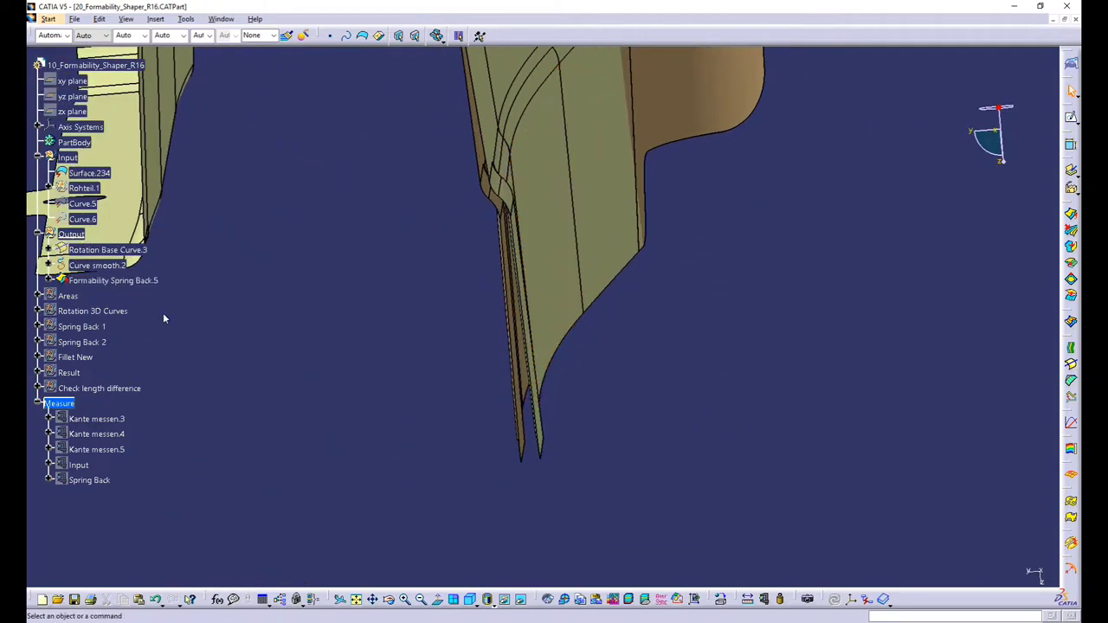
click(89, 173)
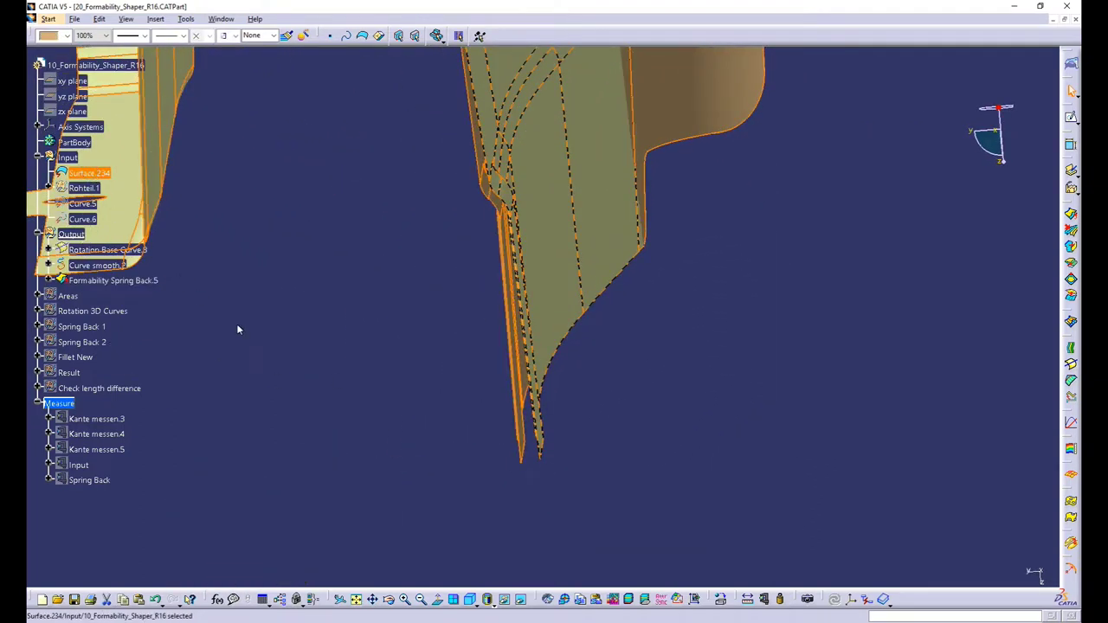
click(134, 281)
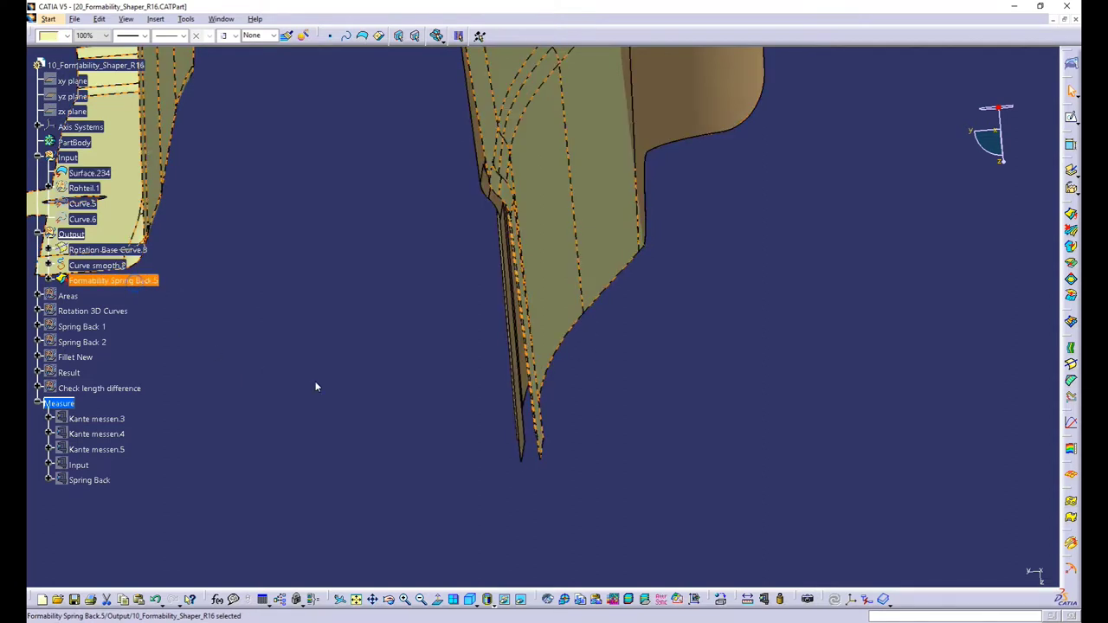
middle_drag(391, 367, 555, 342)
middle_drag(720, 234, 522, 280)
middle_drag(506, 199, 543, 389)
scroll(505, 169, down, 1)
middle_drag(500, 99, 528, 210)
click(165, 227)
- Start a Twist Modify in the Dynavi_Shaper part with Pressing Transformation as the transformation method
mouse_move(410, 469)
middle_down()
mouse_move(433, 488)
mouse_move(488, 441)
mouse_move(384, 327)
mouse_move(440, 370)
mouse_move(366, 495)
mouse_move(294, 502)
mouse_move(369, 481)
mouse_move(537, 371)
middle_up()
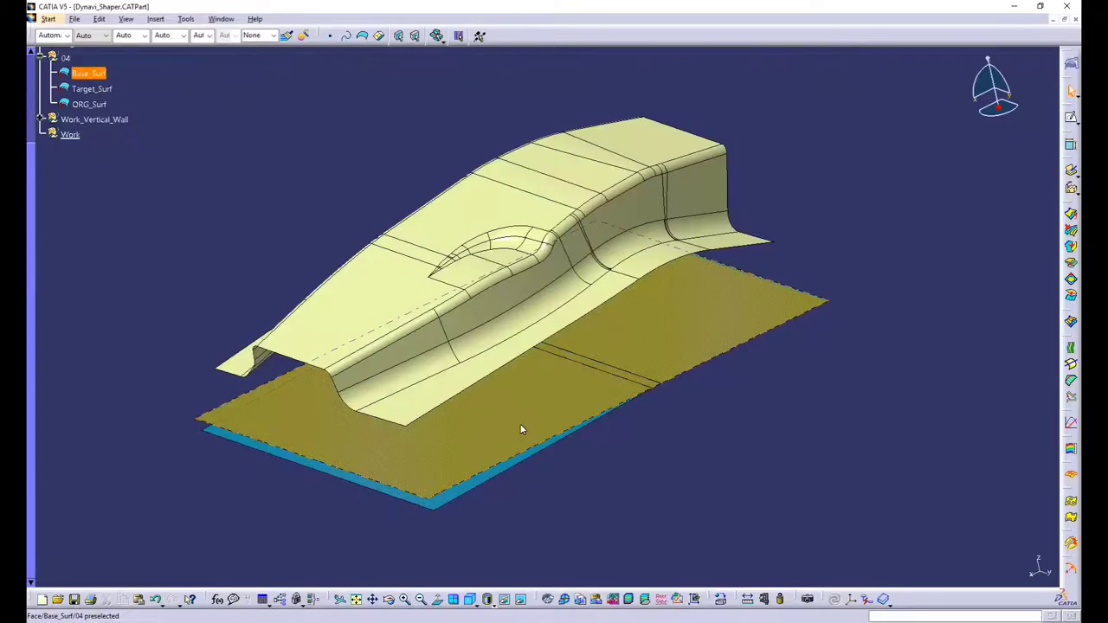
middle_drag(522, 428, 597, 429)
click(785, 416)
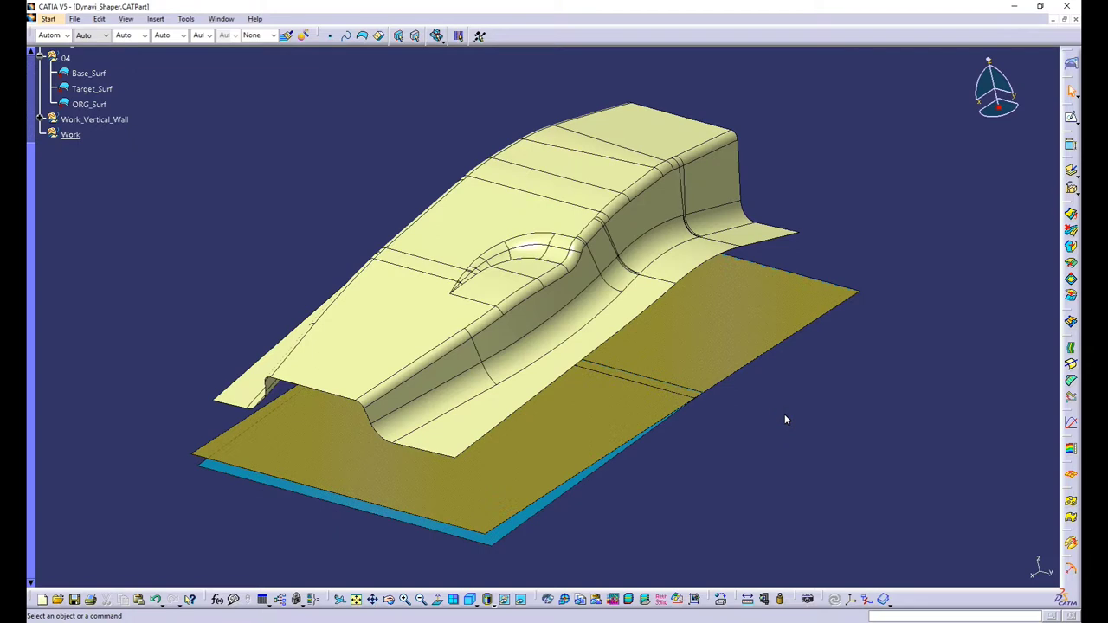
click(1071, 296)
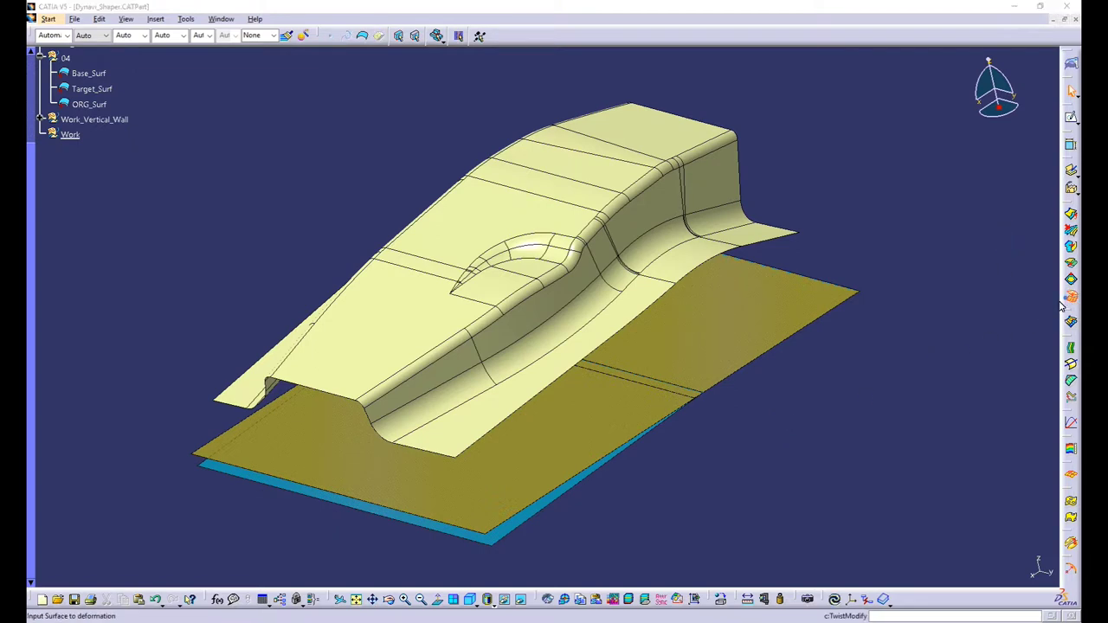
drag(905, 431, 827, 155)
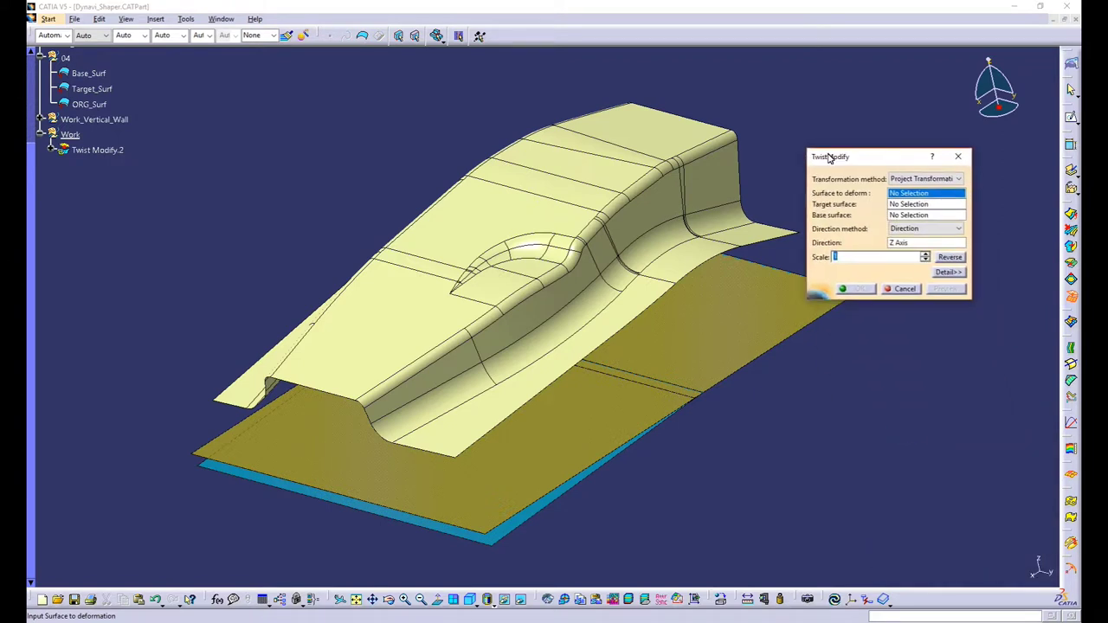
click(918, 181)
click(921, 186)
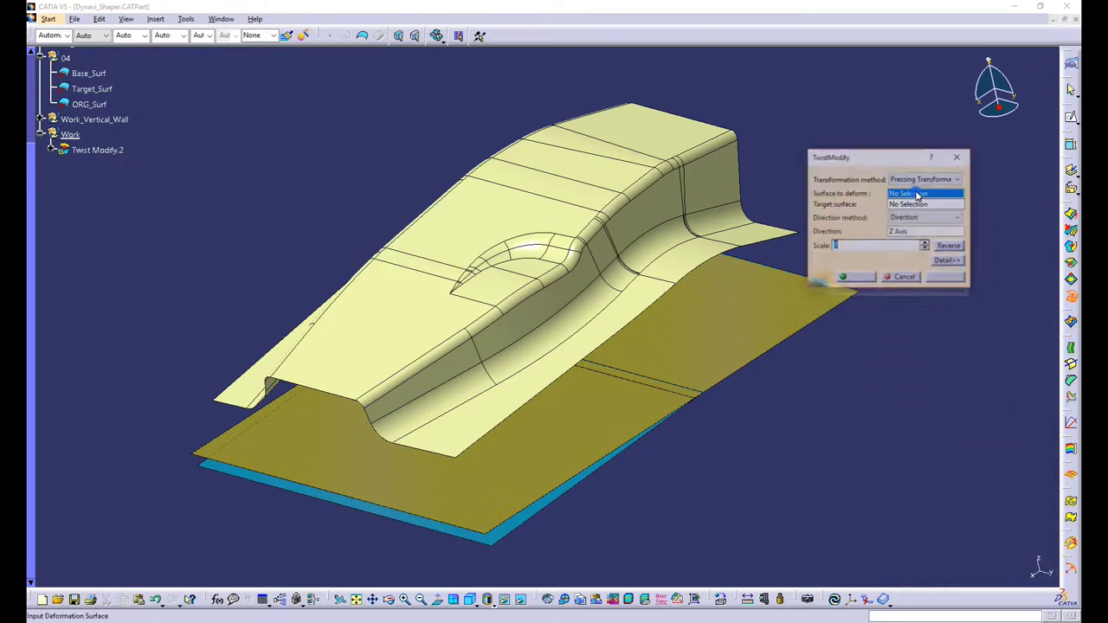
- Choose ORG_Surf as the surface to deform and Target_Surf as the target surface
middle_drag(606, 447, 546, 396)
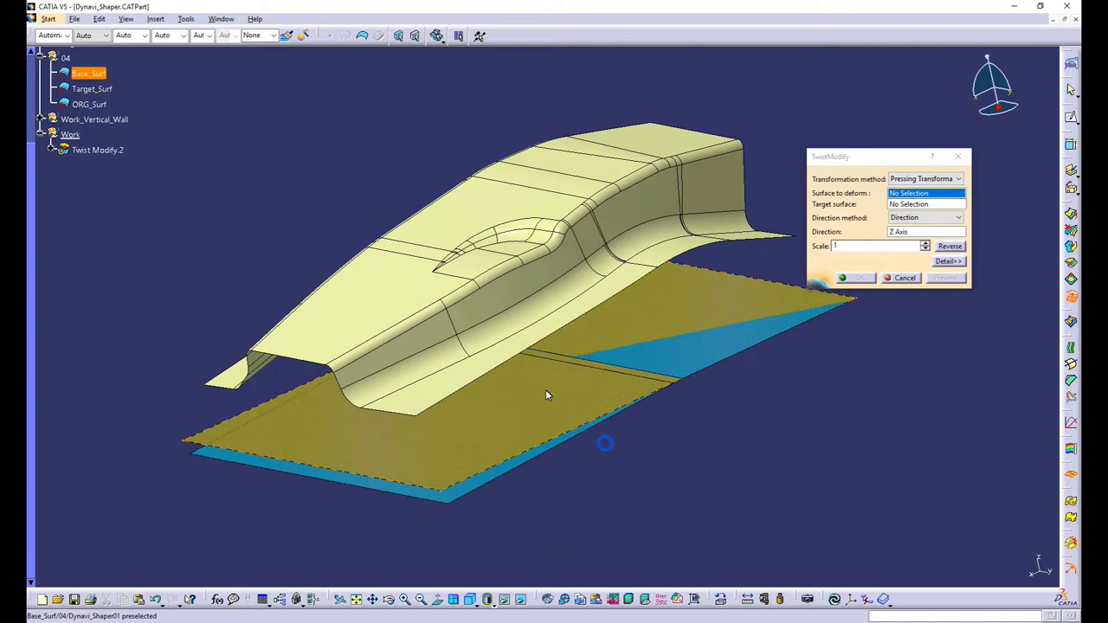
click(507, 199)
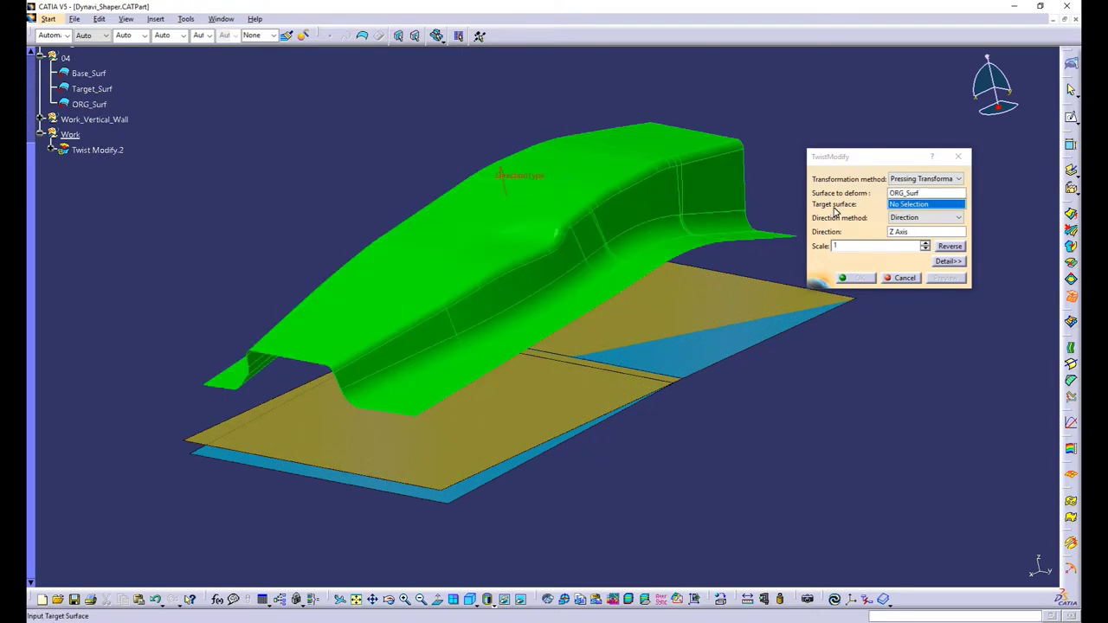
middle_drag(572, 468, 439, 413)
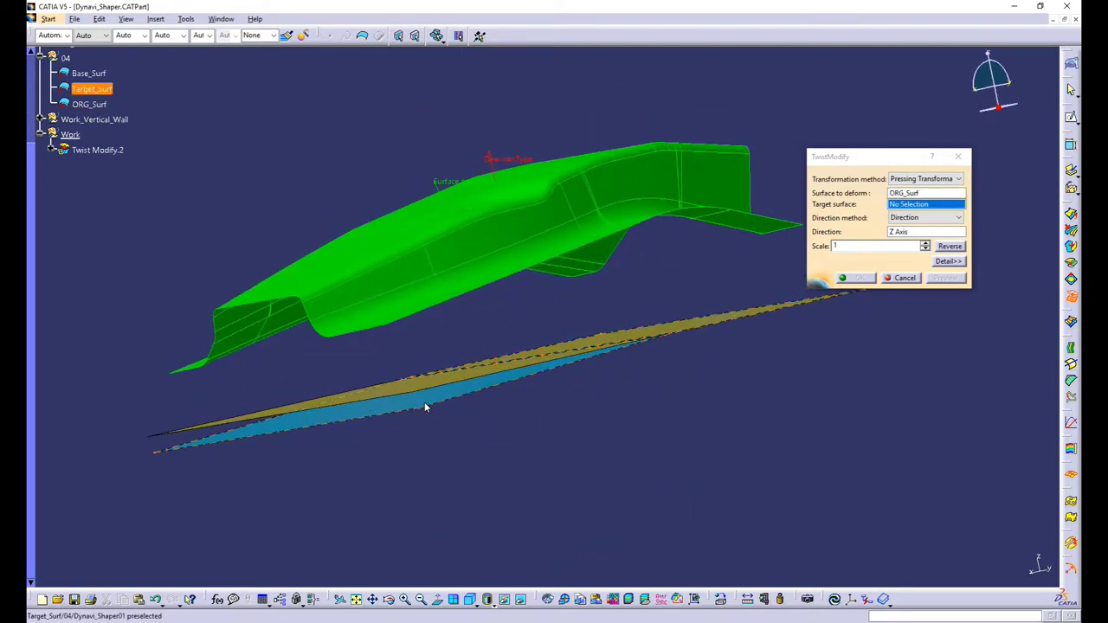
click(424, 401)
- Hide Base_Surf and examine the pressing of ORG_Surf onto Target_Surf
middle_drag(559, 411, 528, 437)
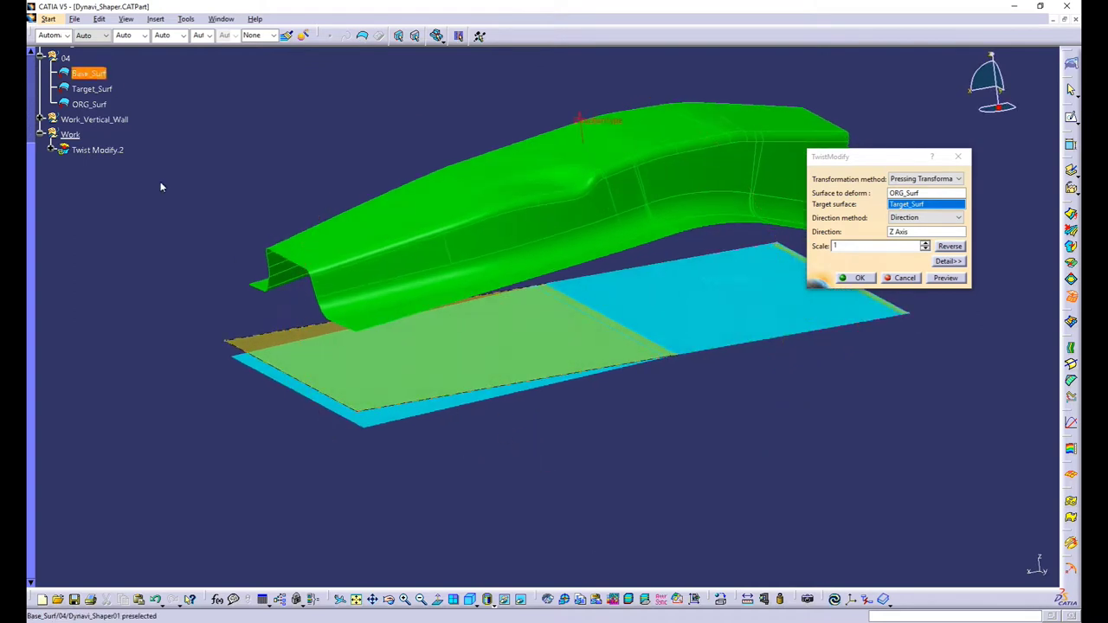
right_click(83, 75)
click(114, 108)
middle_drag(571, 321, 547, 382)
- Change the transformation method to Project Transformation and choose Base_Surf as the base surface
click(901, 179)
click(906, 199)
middle_drag(530, 322, 577, 339)
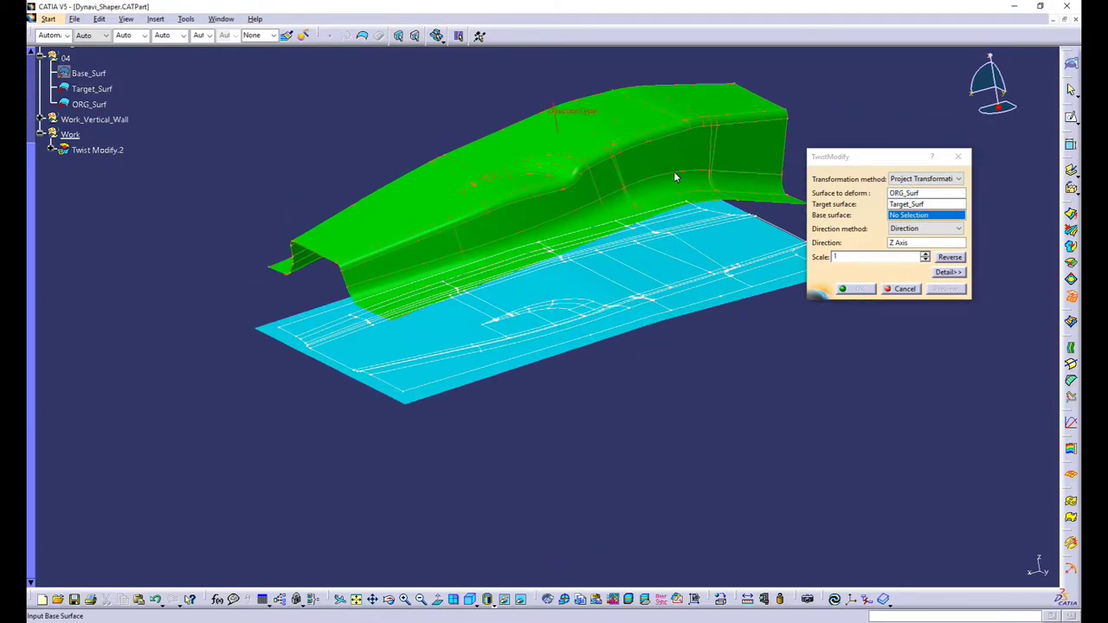
click(85, 78)
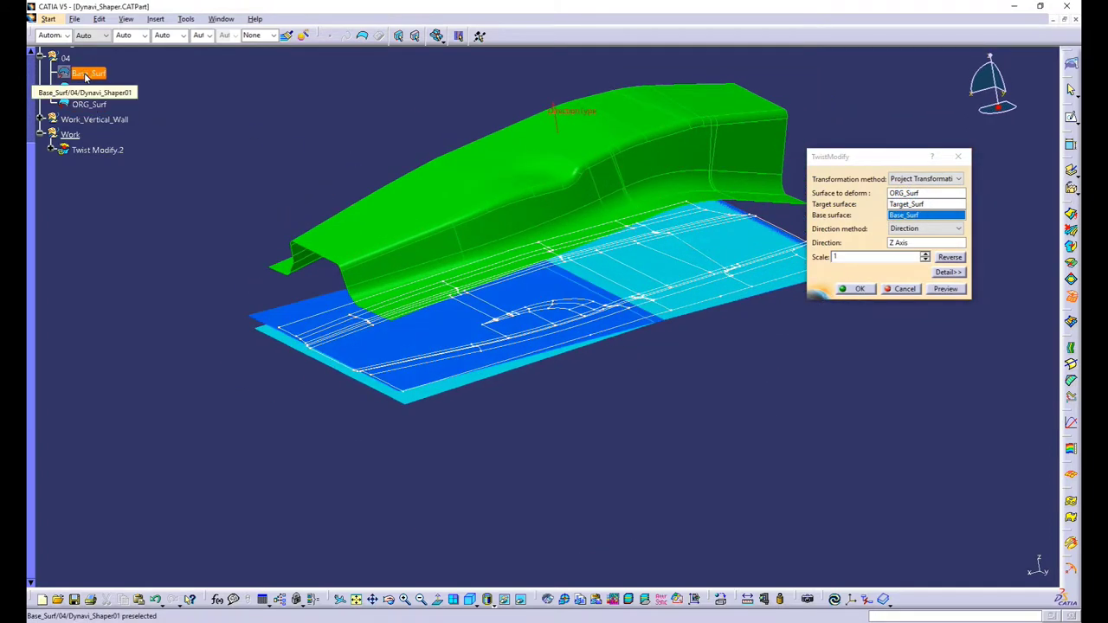
- Show Base_Surf again and preview the projected twist of ORG_Surf along the Z axis
right_click(85, 76)
click(130, 109)
middle_drag(475, 386, 626, 364)
click(946, 288)
middle_drag(469, 353, 363, 403)
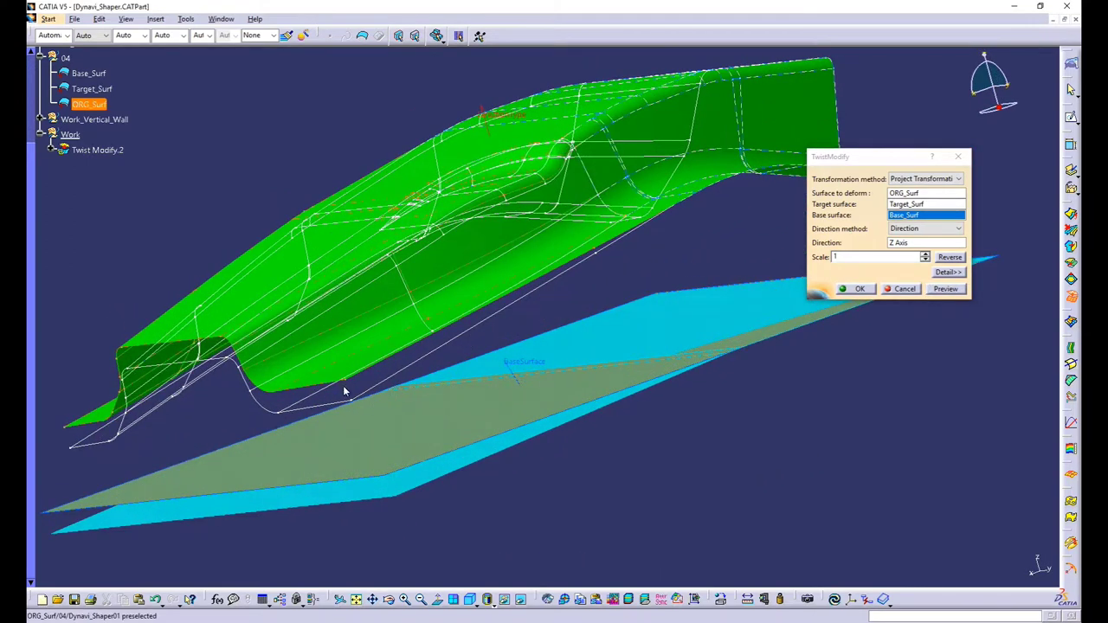
middle_drag(567, 420, 452, 344)
- Set the direction method to Surface Norm and preview the deformed shape from the side
click(920, 228)
click(911, 241)
click(943, 232)
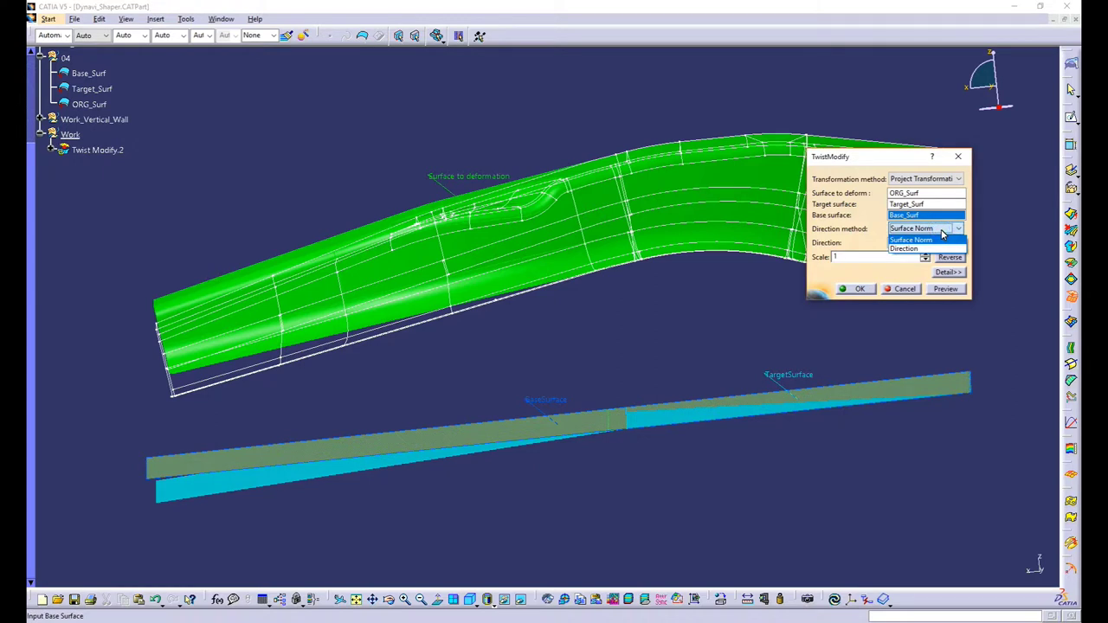
click(940, 239)
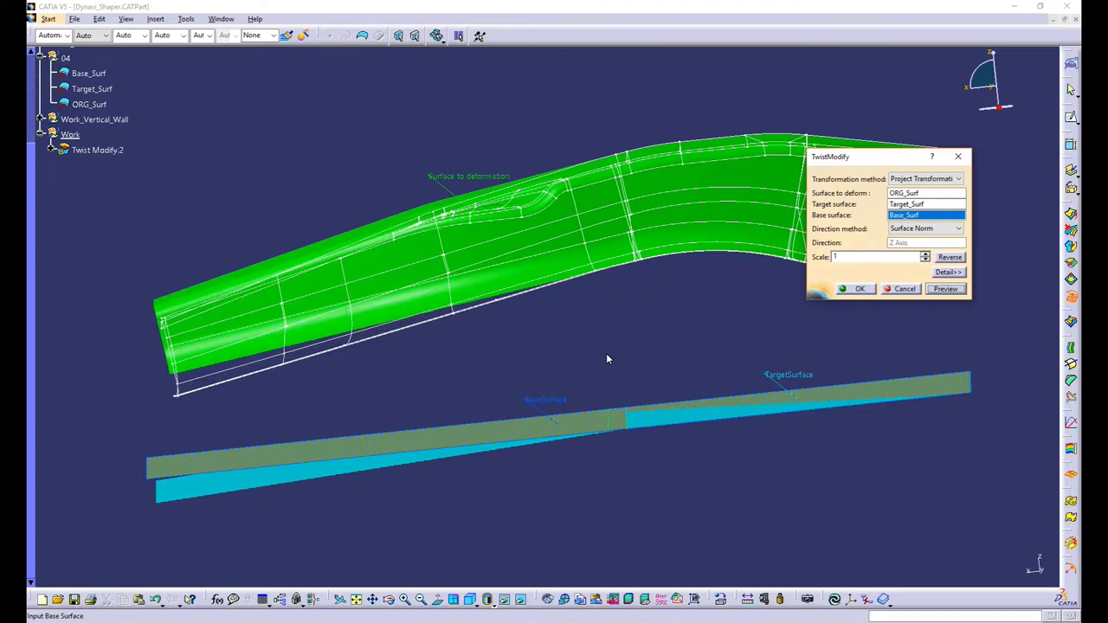
middle_drag(394, 398, 426, 360)
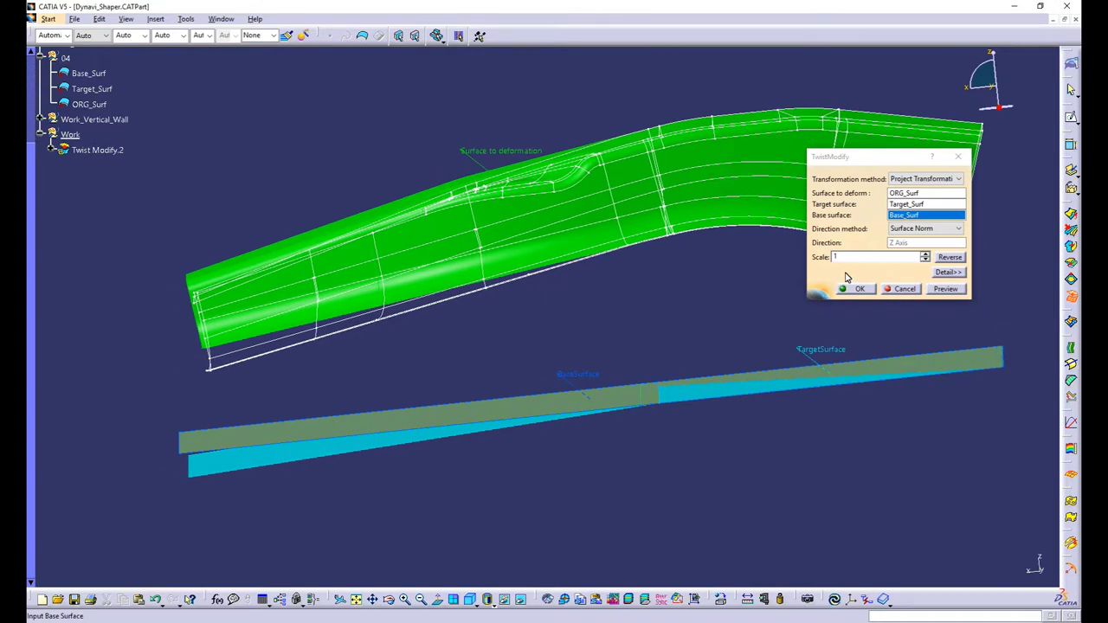
- Set the direction method back to Direction along the Z axis and preview the deformation
click(931, 230)
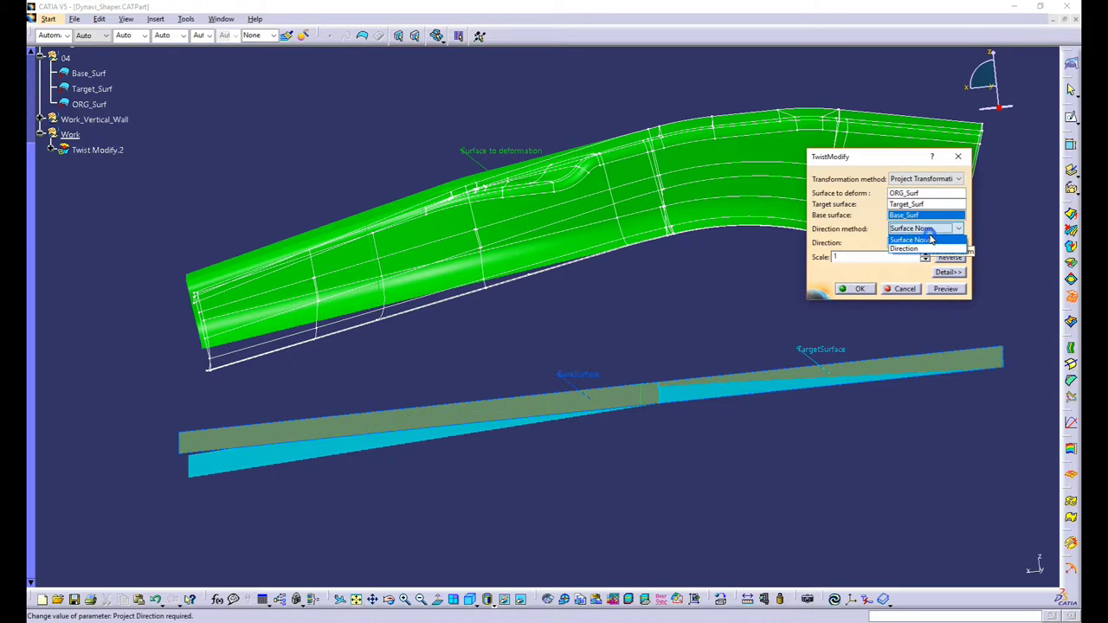
click(925, 251)
click(942, 289)
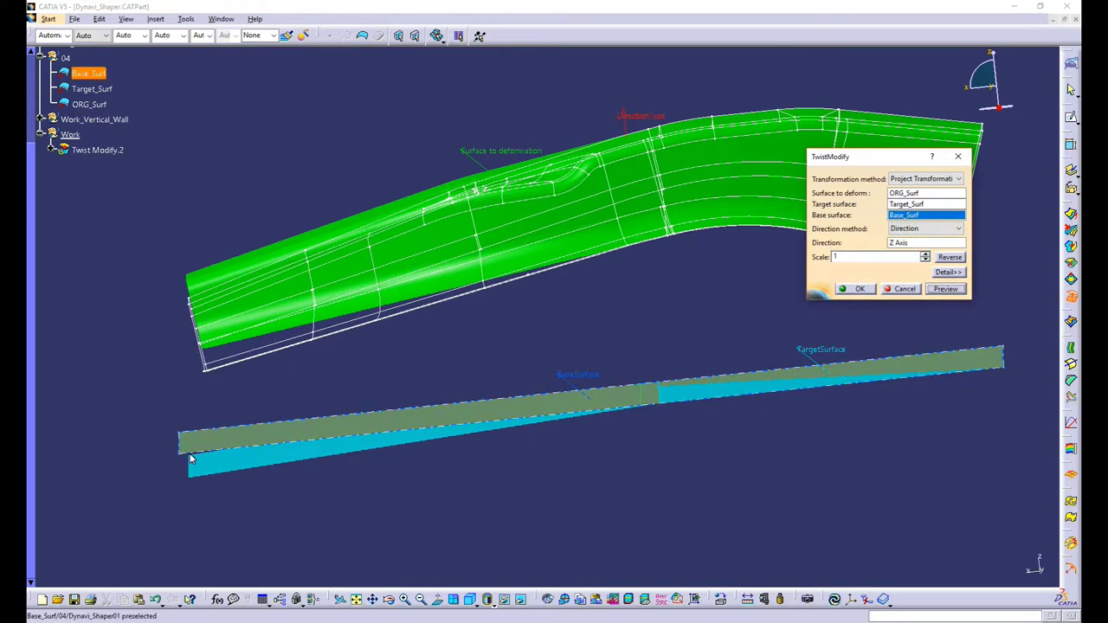
- Set the twist scale to 0.5 and preview the deformation of ORG_Surf
middle_drag(458, 352, 502, 390)
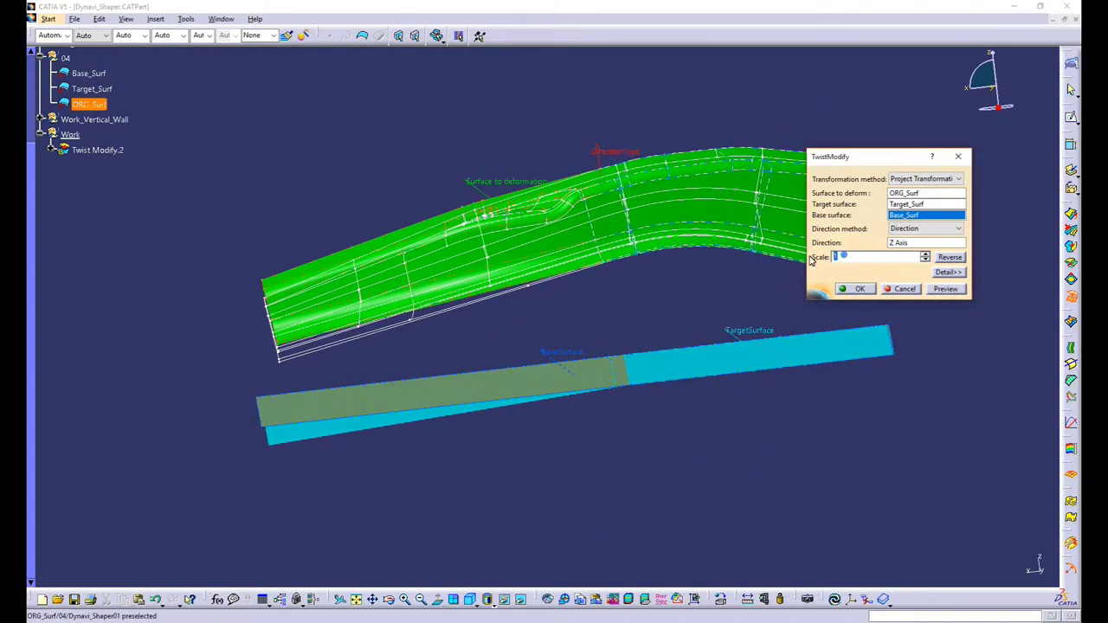
text(0,5)
click(946, 288)
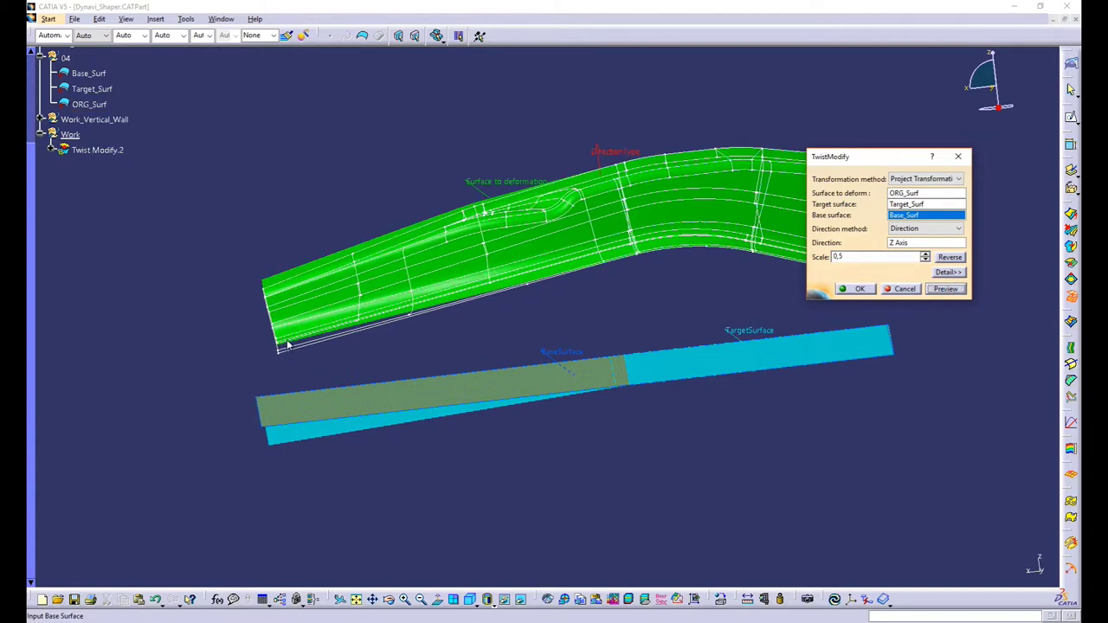
- Set the twist scale to 1 and create the Twist Modify surface
double_click(844, 257)
text(1)
click(859, 289)
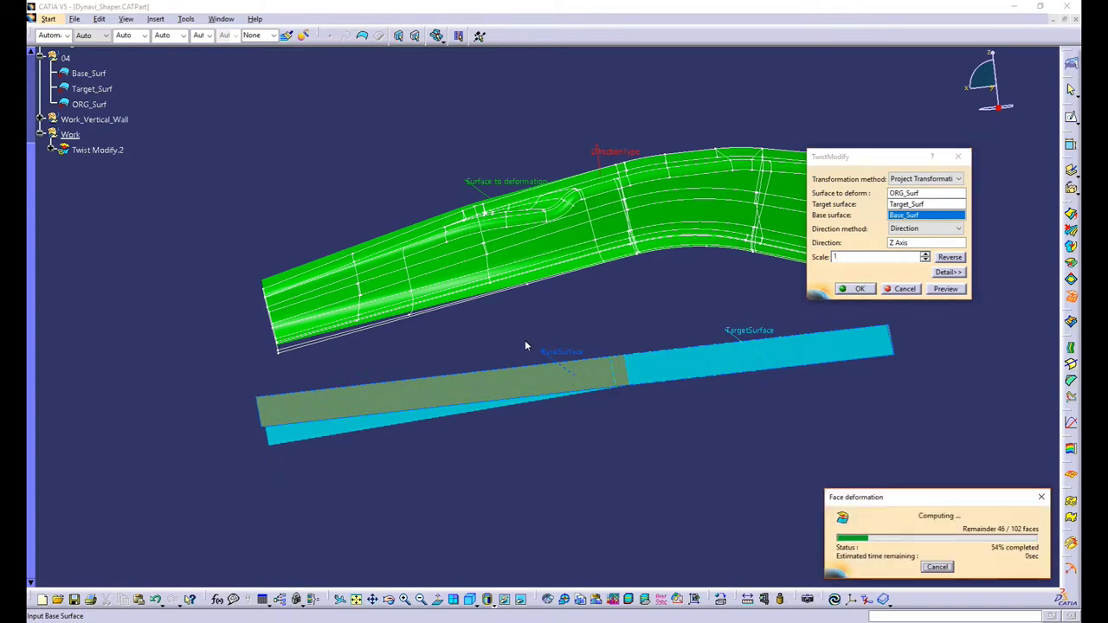
middle_drag(525, 346, 357, 402)
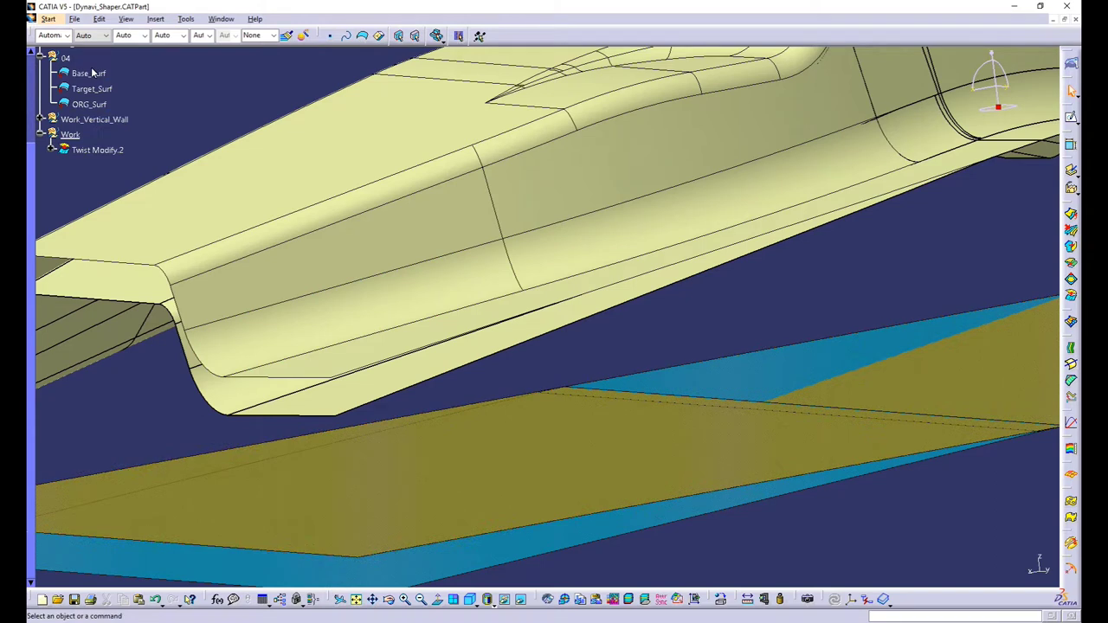
- Color the Twist Modify.2 surface magenta and compare it with ORG_Surf
click(96, 150)
click(66, 35)
click(53, 114)
middle_drag(725, 340, 631, 280)
middle_drag(672, 388, 638, 387)
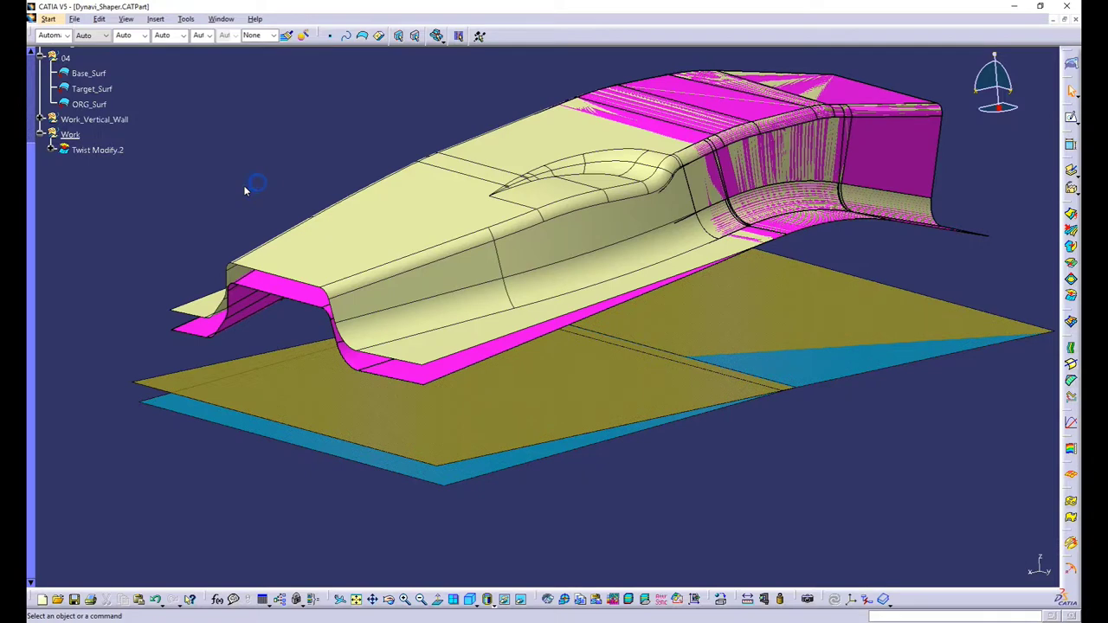
- Reset the color of Twist Modify.2 to Automatic and deselect it
click(115, 157)
click(67, 35)
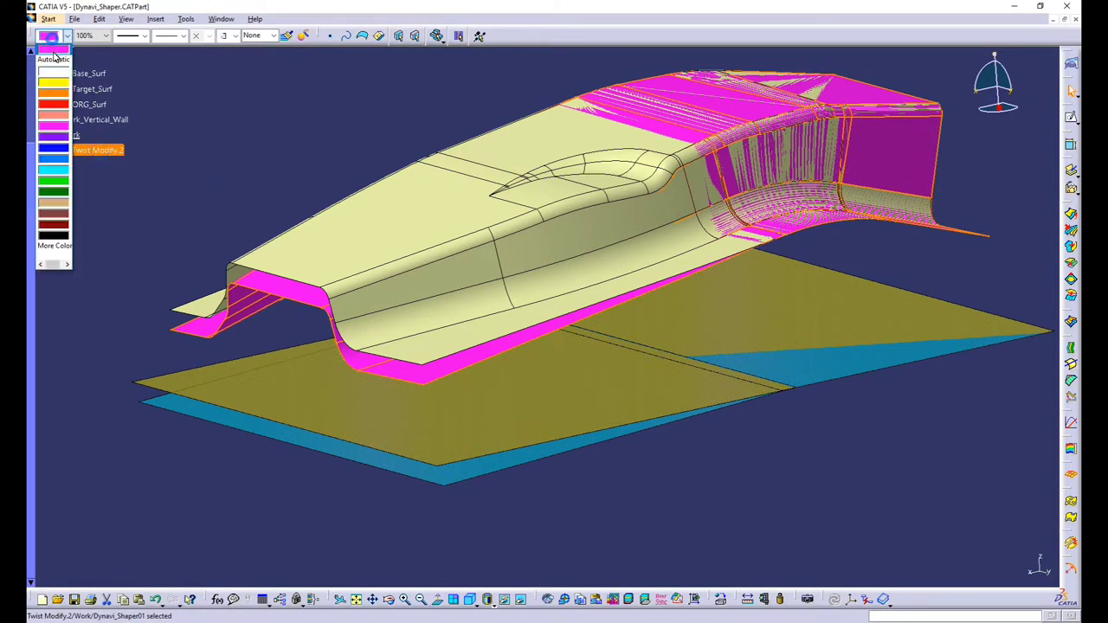
click(54, 63)
click(213, 107)
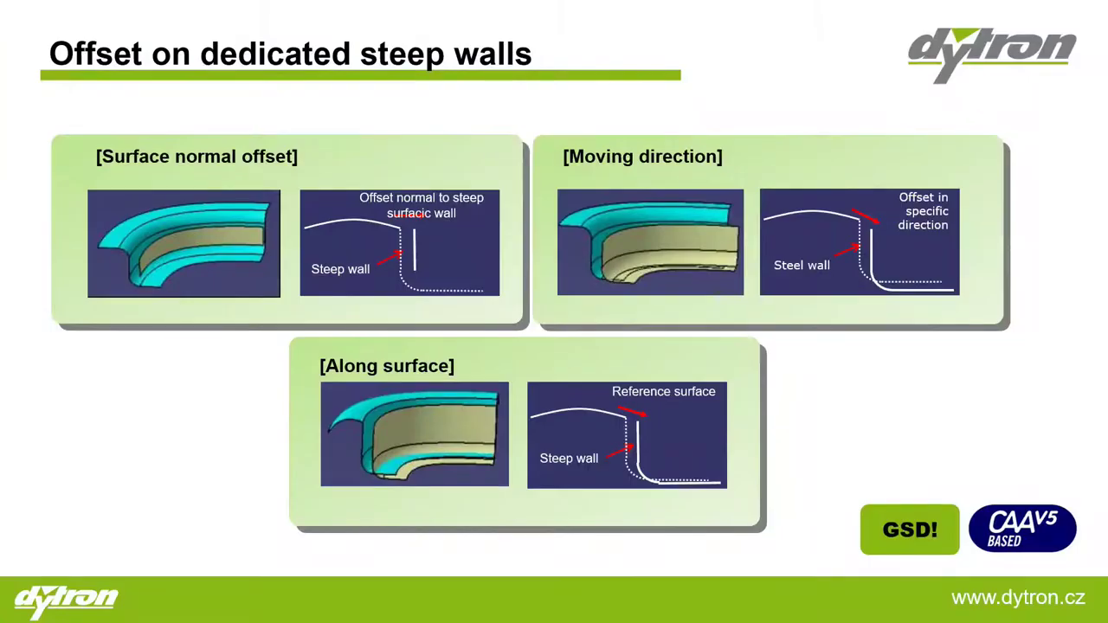
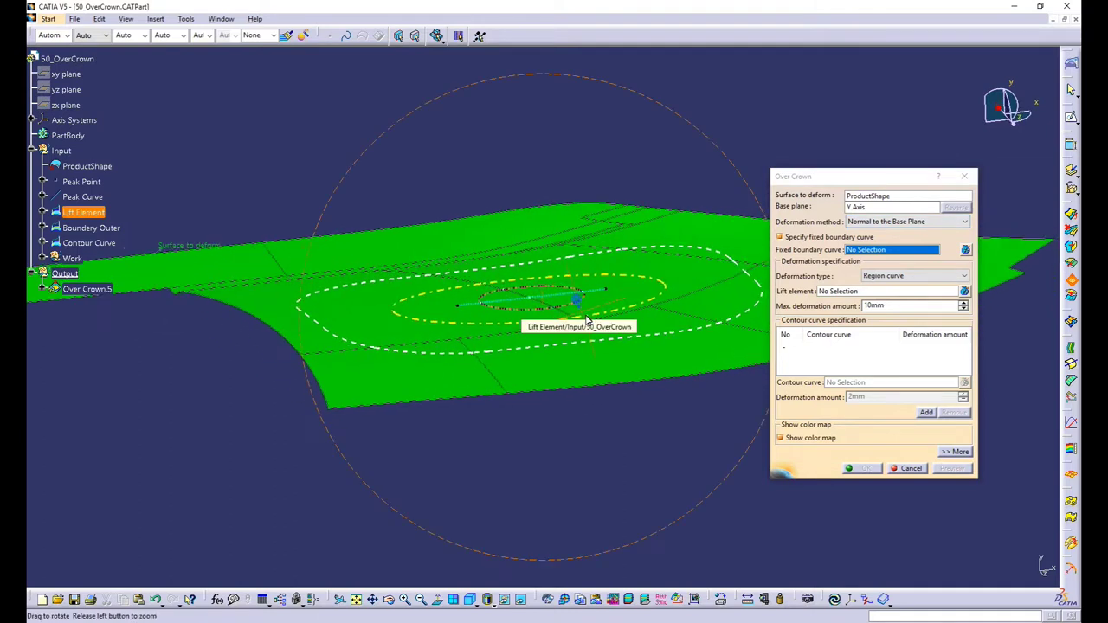
- In Over Crown, pick Boundery Outer as the fixed boundary curve and set the deformation type to Region curve
click(682, 227)
mouse_move(561, 341)
middle_down()
mouse_move(581, 311)
mouse_move(626, 300)
mouse_move(518, 320)
mouse_move(536, 336)
mouse_move(679, 325)
middle_up()
click(910, 277)
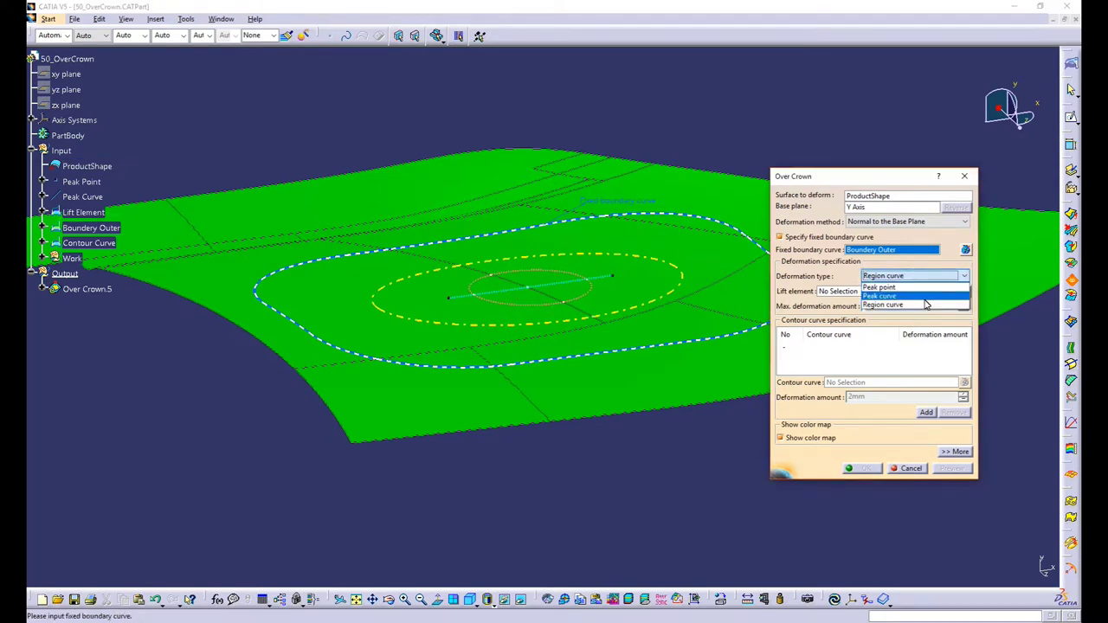
click(925, 304)
- Pick the inner closed curve, Lift Element, as the lift element of the Over Crown
middle_drag(472, 371, 788, 288)
click(869, 292)
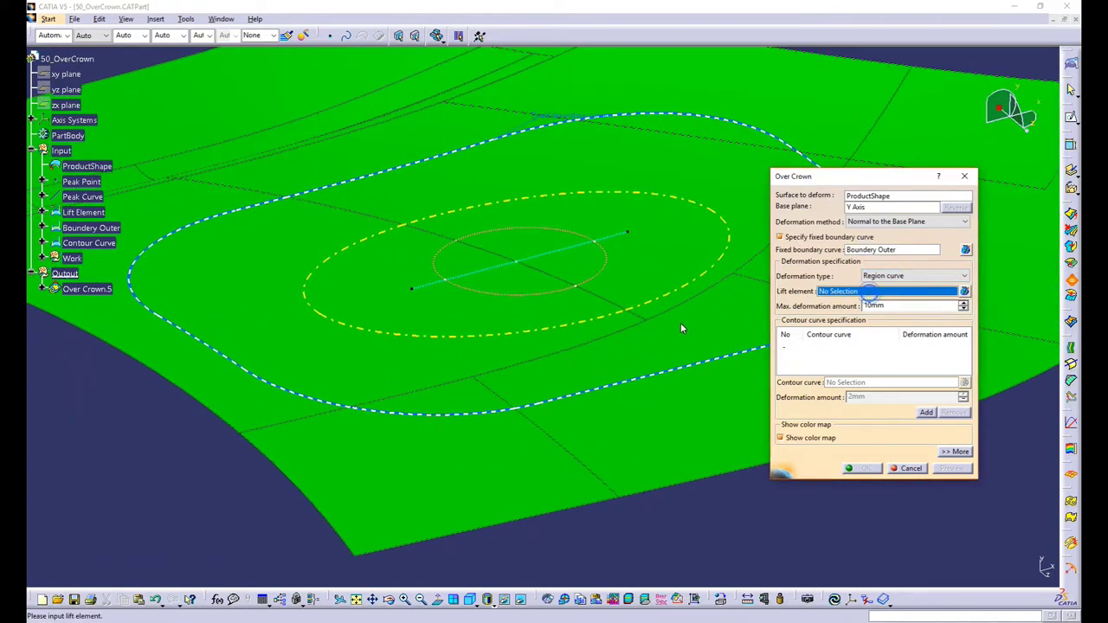
click(604, 273)
middle_drag(601, 259, 598, 329)
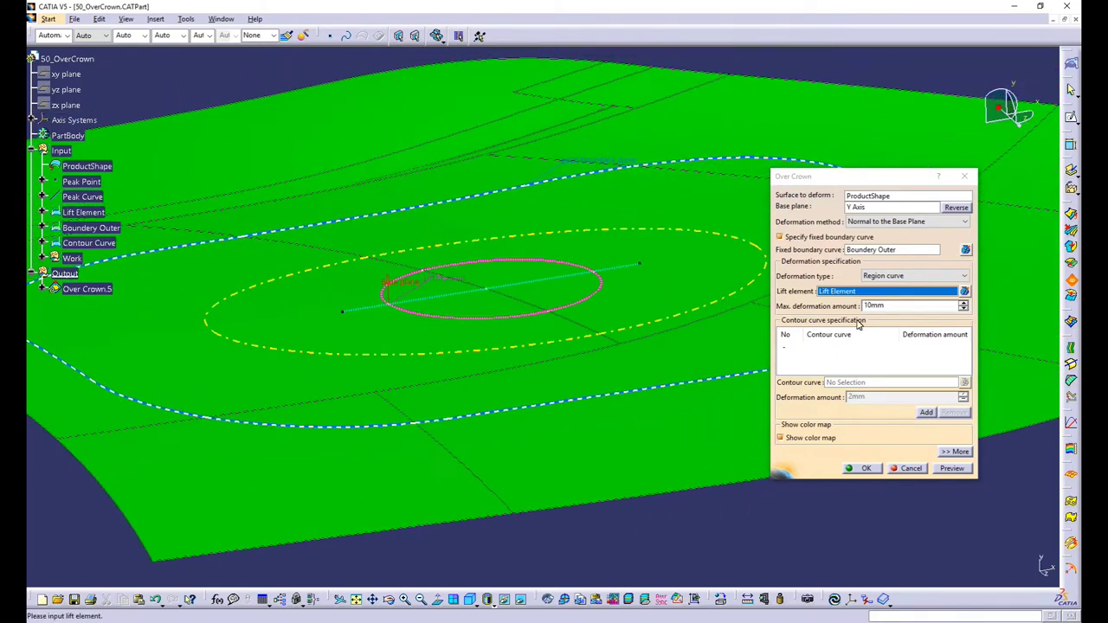
- Add a contour curve specification using Contour Curve with a deformation amount of 2 mm
click(909, 305)
click(807, 349)
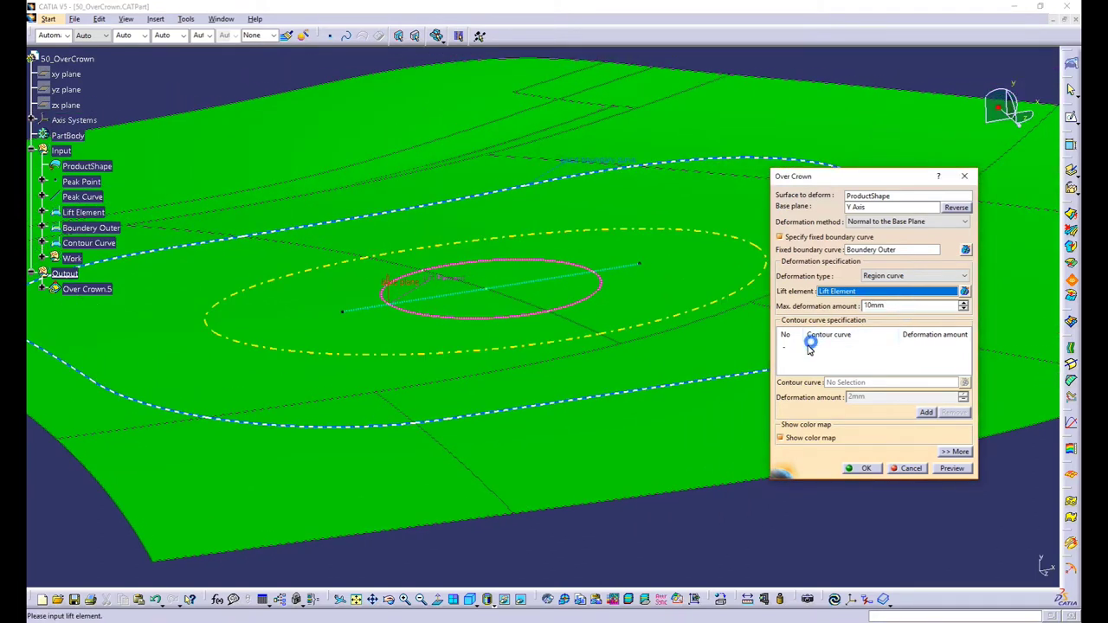
click(925, 412)
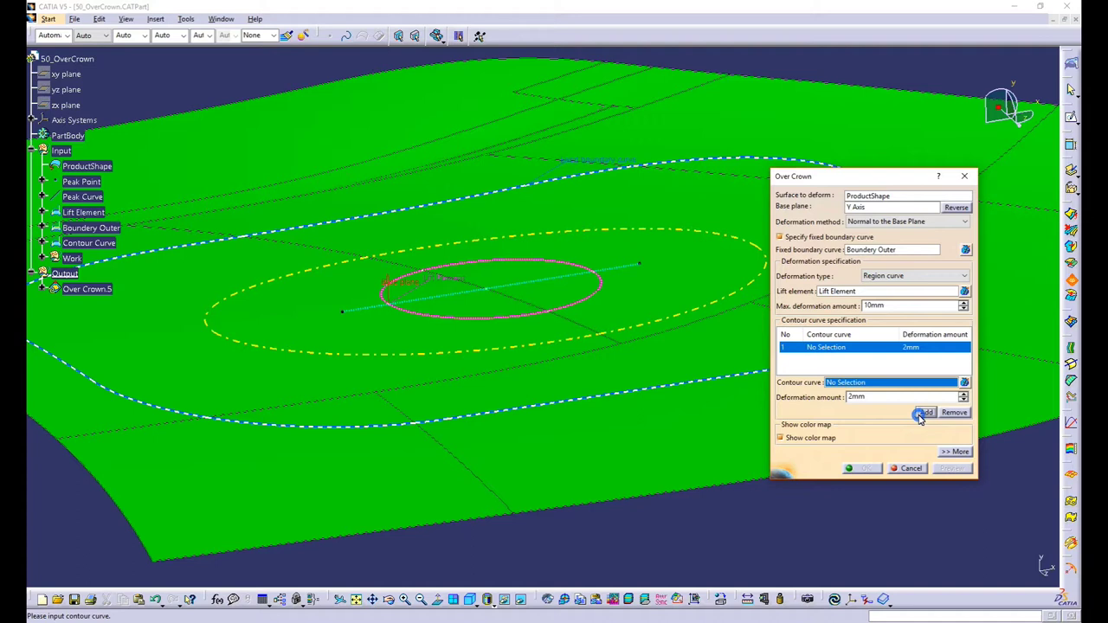
click(631, 327)
middle_drag(631, 326, 546, 328)
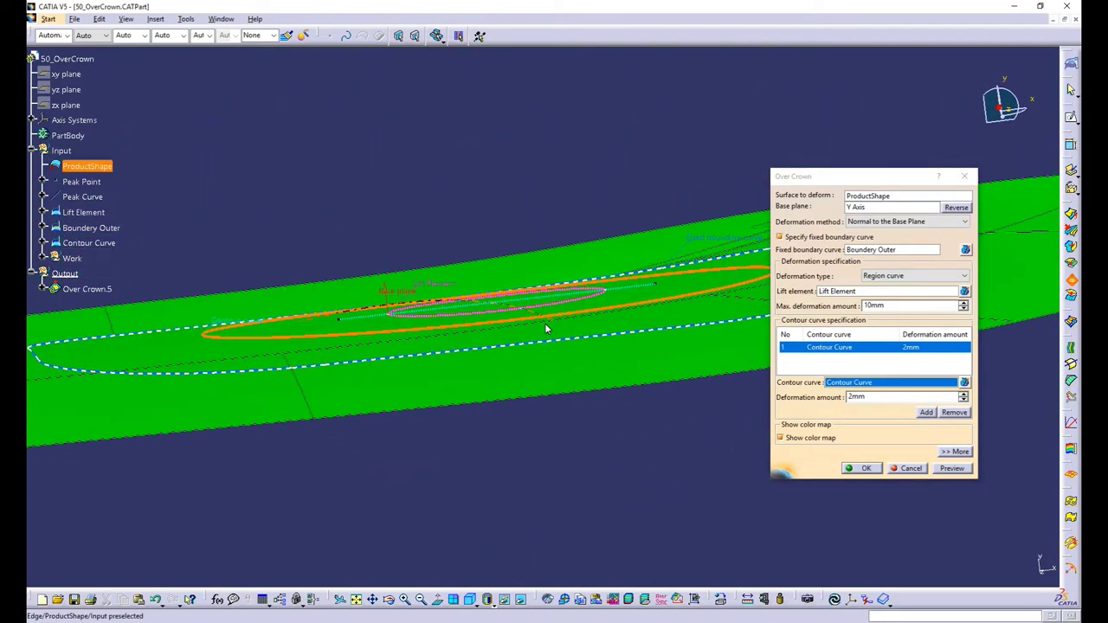
- Turn off the color map, create the Over Crown, and view the raised area from the side
click(790, 438)
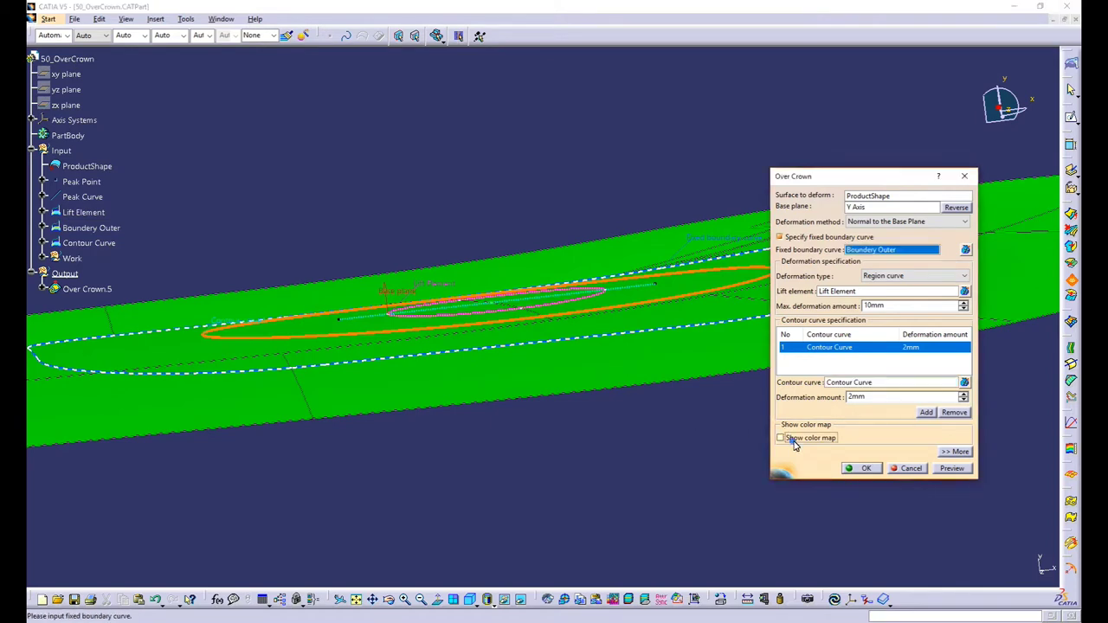
click(866, 468)
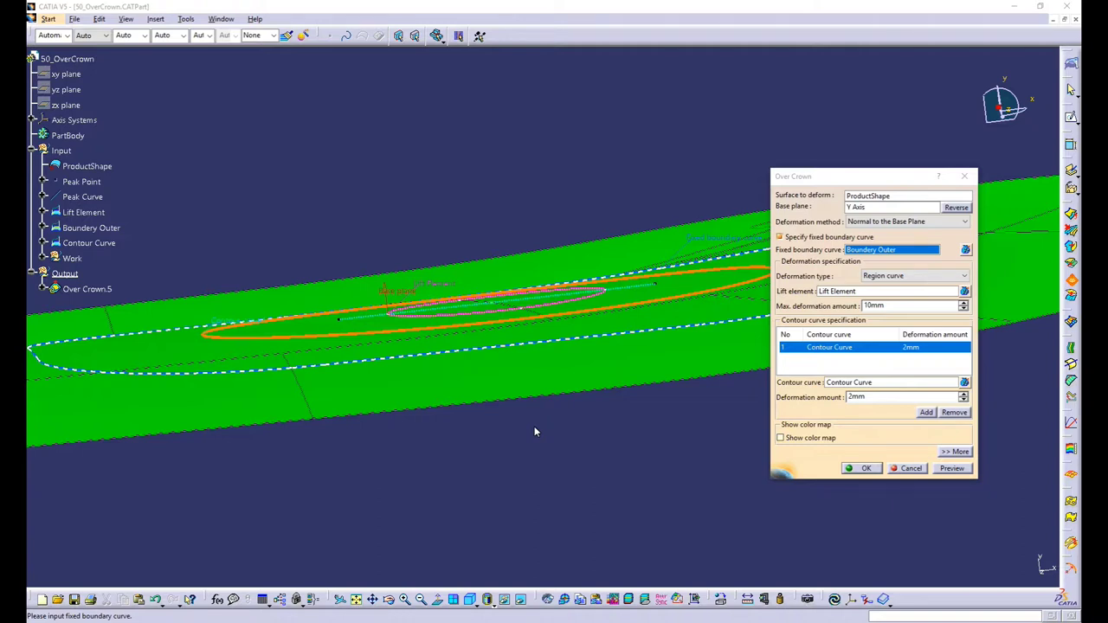
key(Escape)
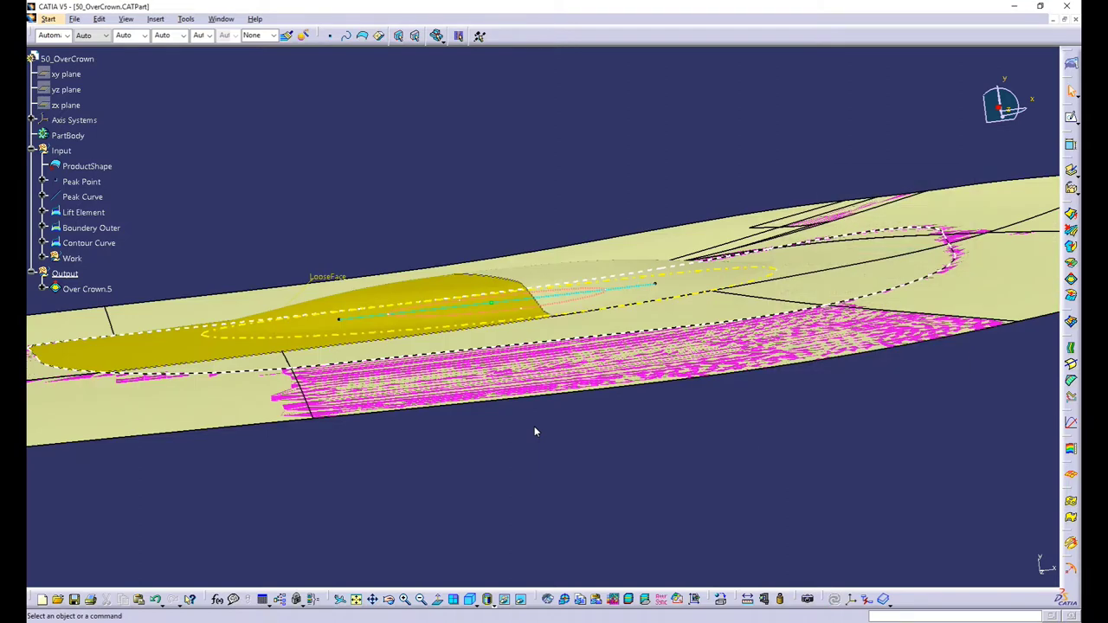
middle_drag(535, 431, 472, 417)
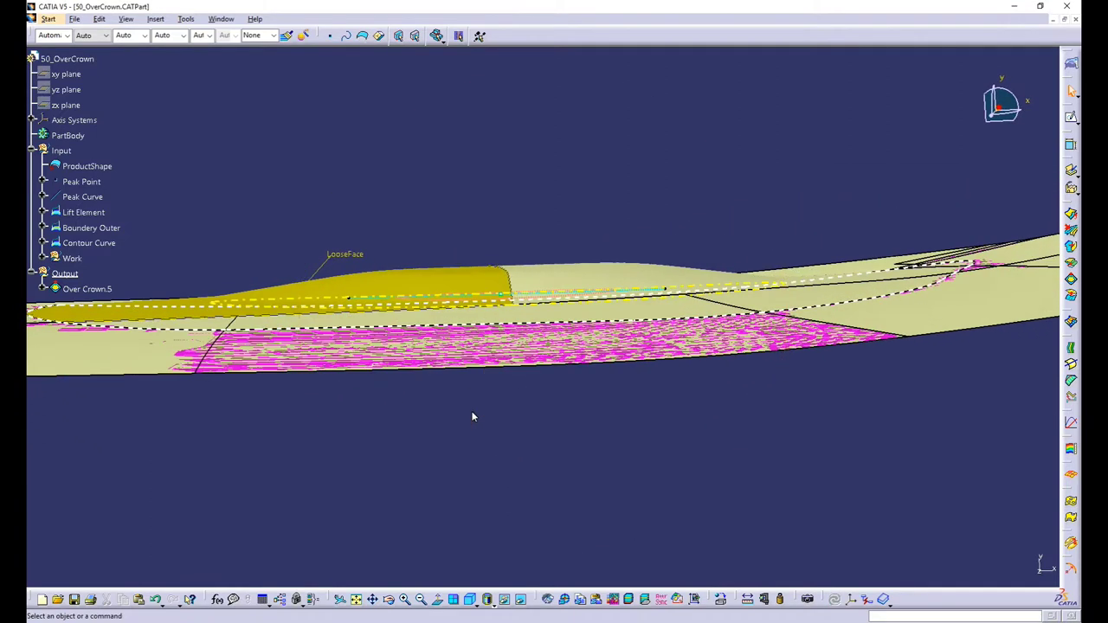
- Hide the Input set and shade the crowned surface with edges but without smooth edges
click(550, 602)
mouse_move(507, 407)
middle_down()
mouse_move(494, 392)
mouse_move(509, 374)
mouse_move(514, 391)
mouse_move(559, 372)
middle_up()
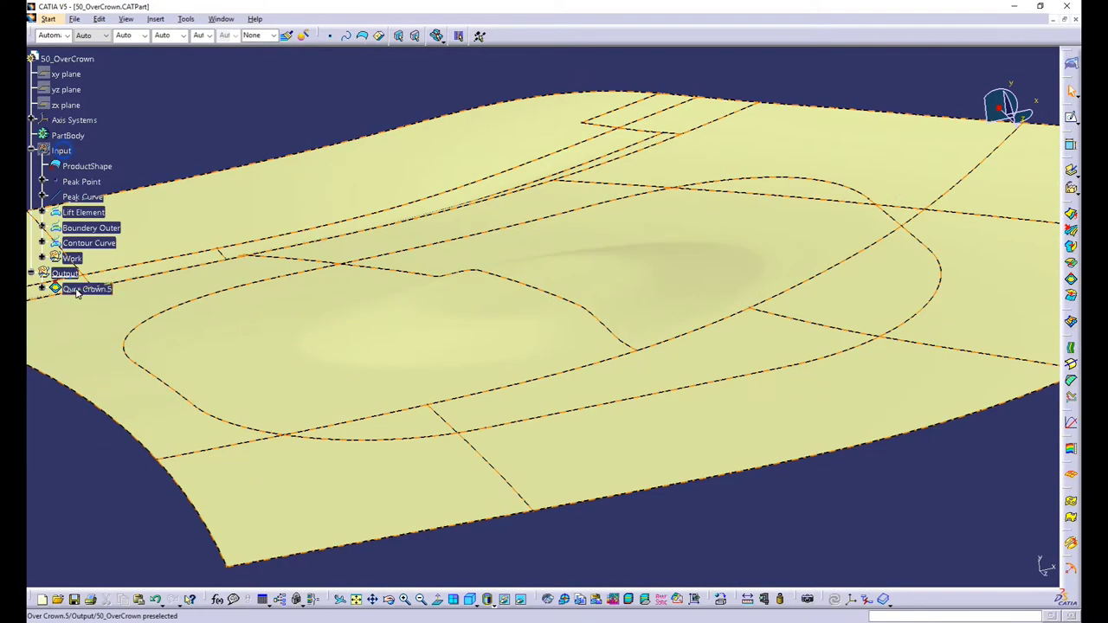
mouse_move(488, 341)
middle_down()
mouse_move(581, 363)
mouse_move(545, 415)
middle_up()
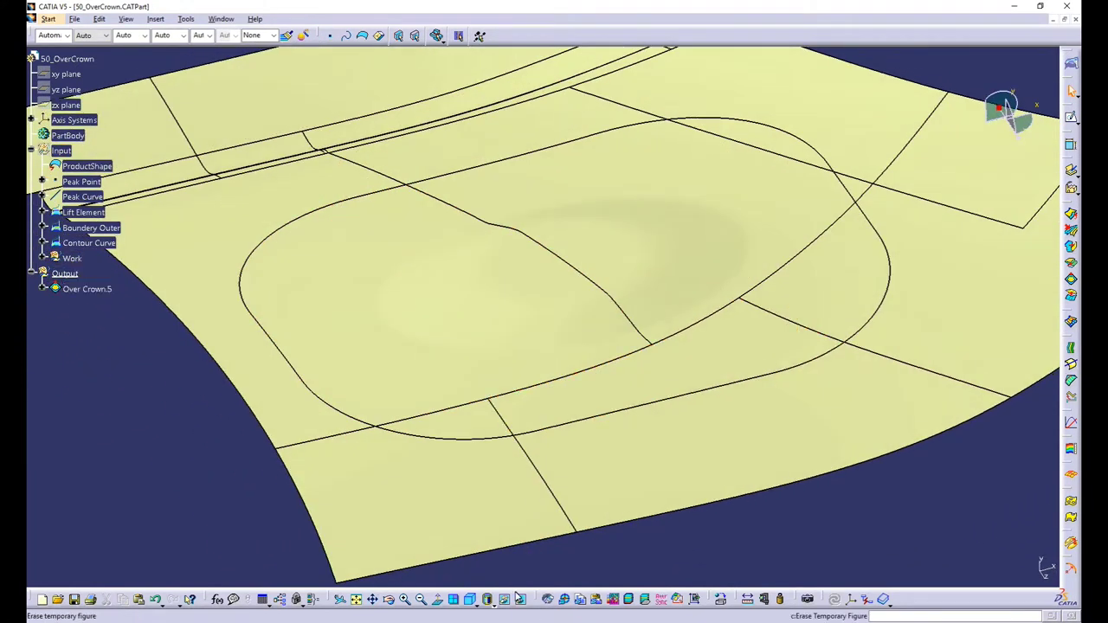
click(488, 598)
click(498, 547)
middle_drag(654, 398, 364, 441)
- Reopen Over Crown.5, enable its color map, and recompute the feature
double_click(95, 290)
click(795, 438)
click(866, 468)
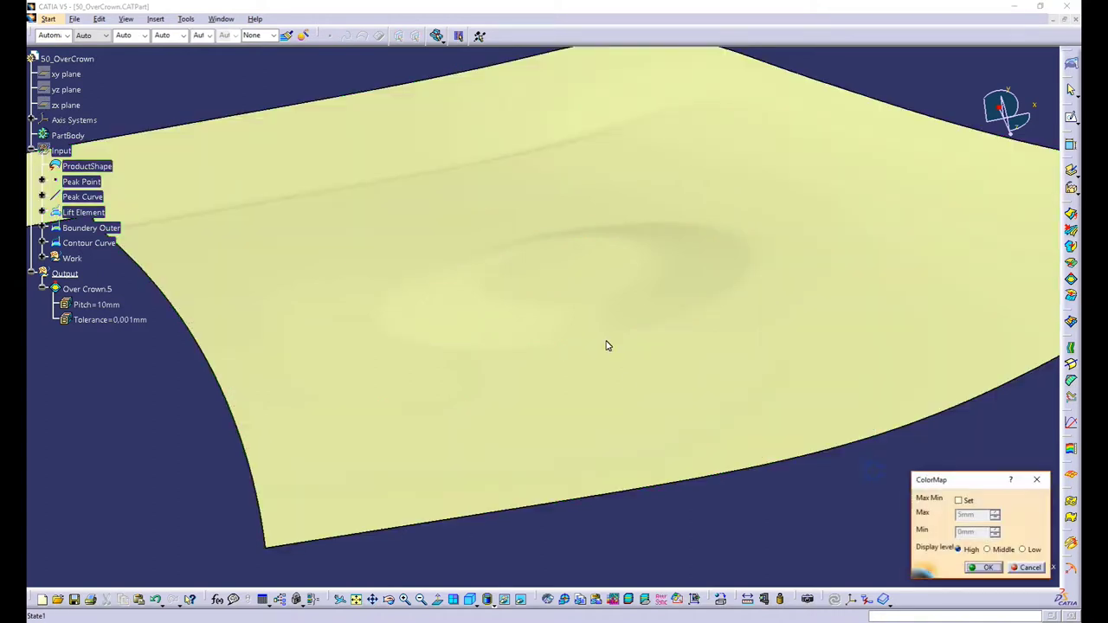
- Apply the color map at the High display level without a manual Max/Min range and inspect the crowned surface
click(995, 551)
click(959, 550)
click(959, 501)
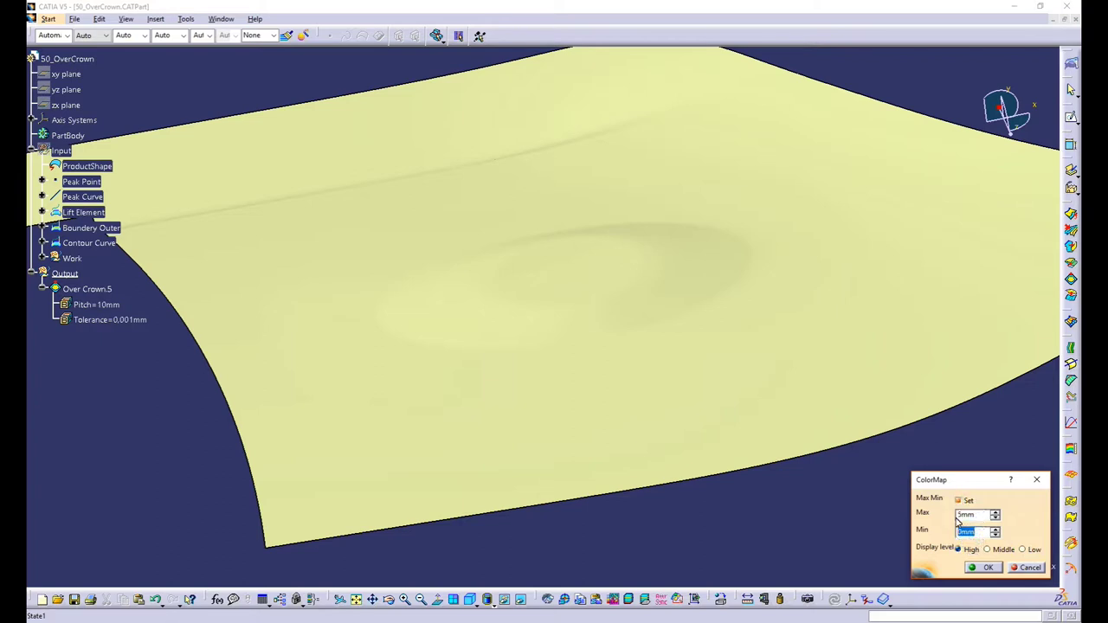
click(960, 503)
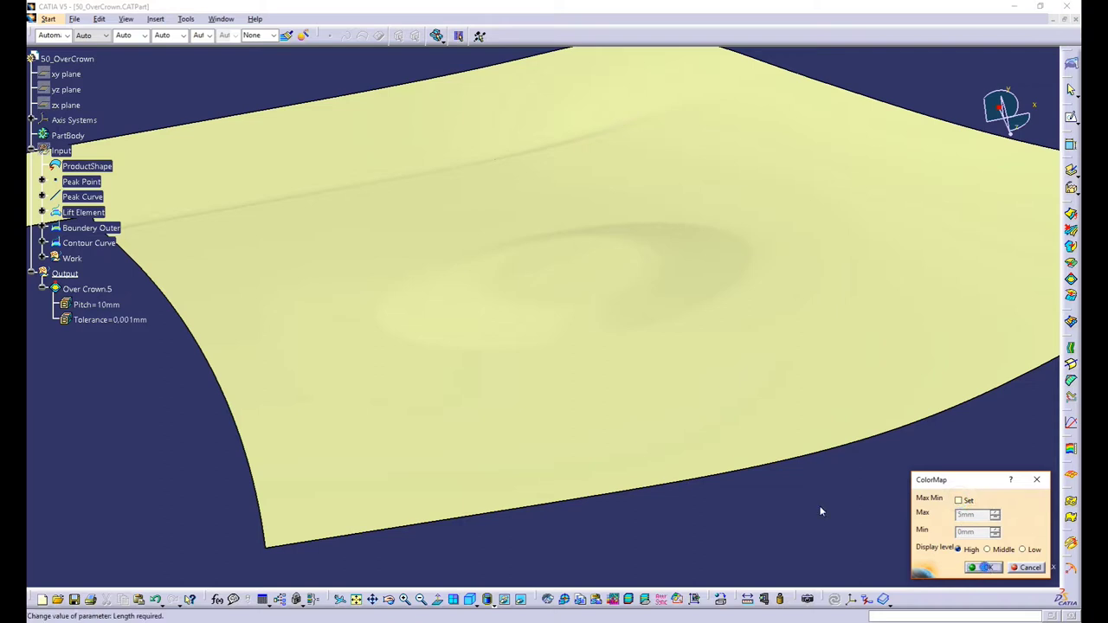
click(985, 567)
mouse_move(603, 358)
middle_down()
mouse_move(655, 337)
mouse_move(618, 391)
mouse_move(613, 372)
middle_up()
drag(896, 297, 771, 168)
middle_drag(609, 472, 586, 450)
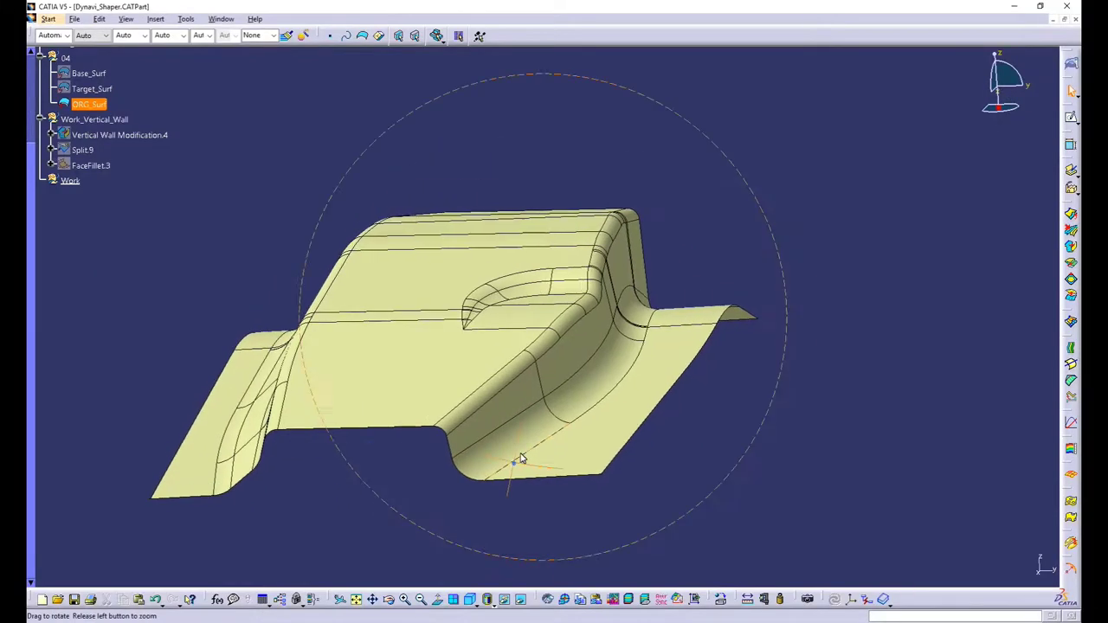
- Start R Reduct Surface and select the 16 fillet faces along the upper edge of ORG_Surf's side wall
scroll(520, 457, up, 5)
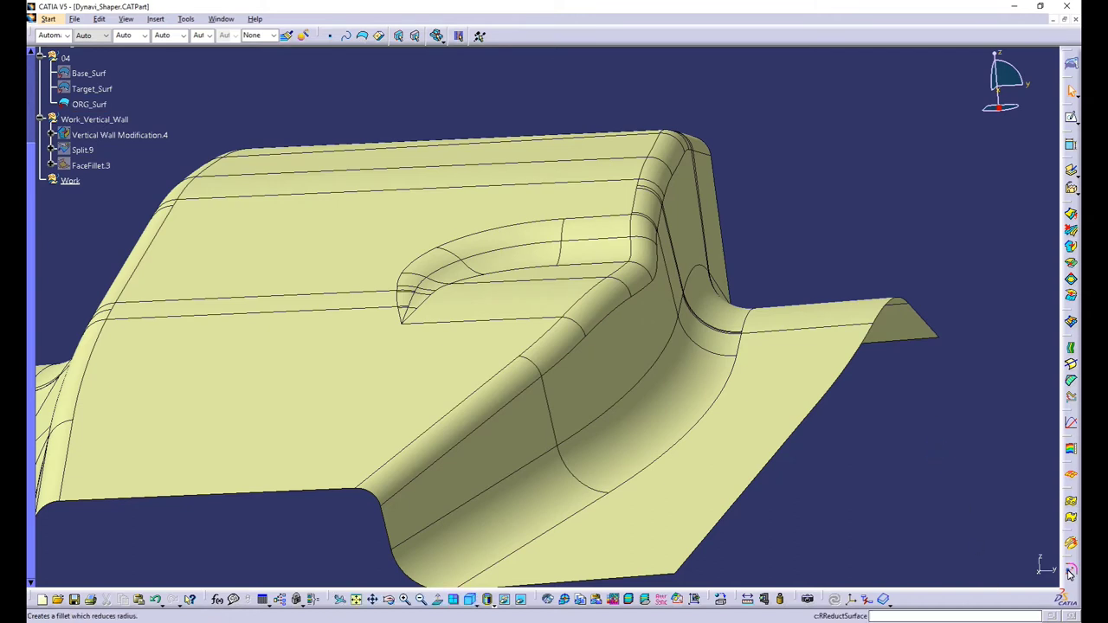
click(1070, 571)
middle_drag(762, 396, 531, 356)
click(530, 356)
click(715, 193)
click(814, 103)
middle_drag(815, 108, 433, 354)
click(431, 329)
click(460, 292)
click(473, 244)
middle_drag(517, 371, 478, 548)
click(528, 421)
click(338, 269)
click(370, 208)
click(435, 309)
click(456, 278)
click(513, 225)
middle_drag(595, 247, 536, 468)
click(609, 190)
middle_drag(645, 185, 355, 461)
click(467, 275)
click(503, 269)
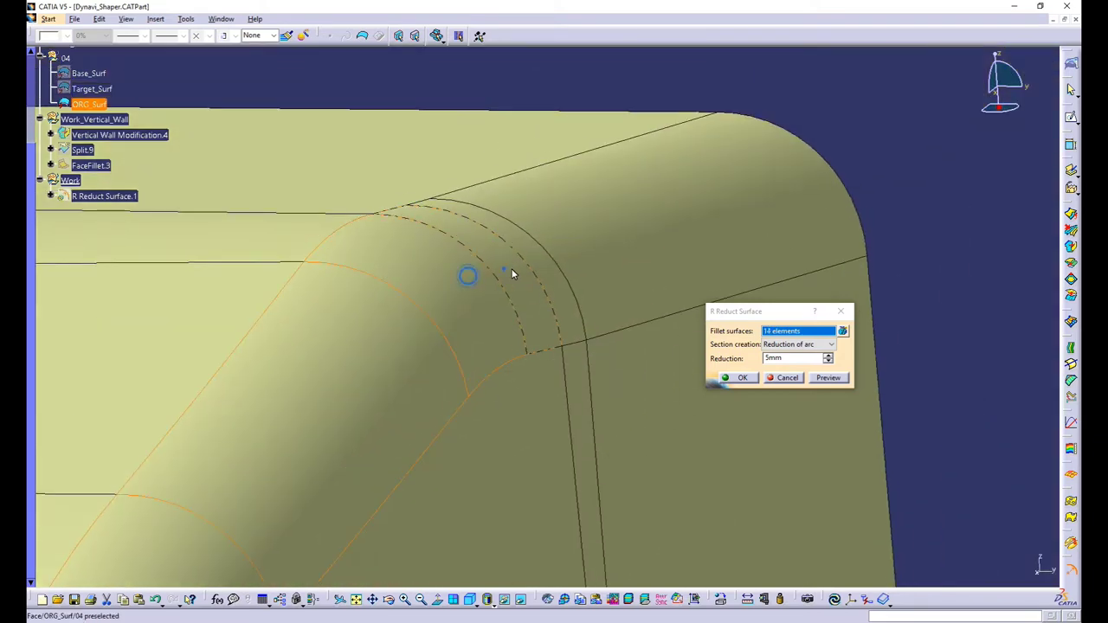
click(537, 265)
click(614, 255)
- Preview the fillet with a 5 mm reduction of arc and inspect its end section up close
middle_drag(434, 404, 514, 390)
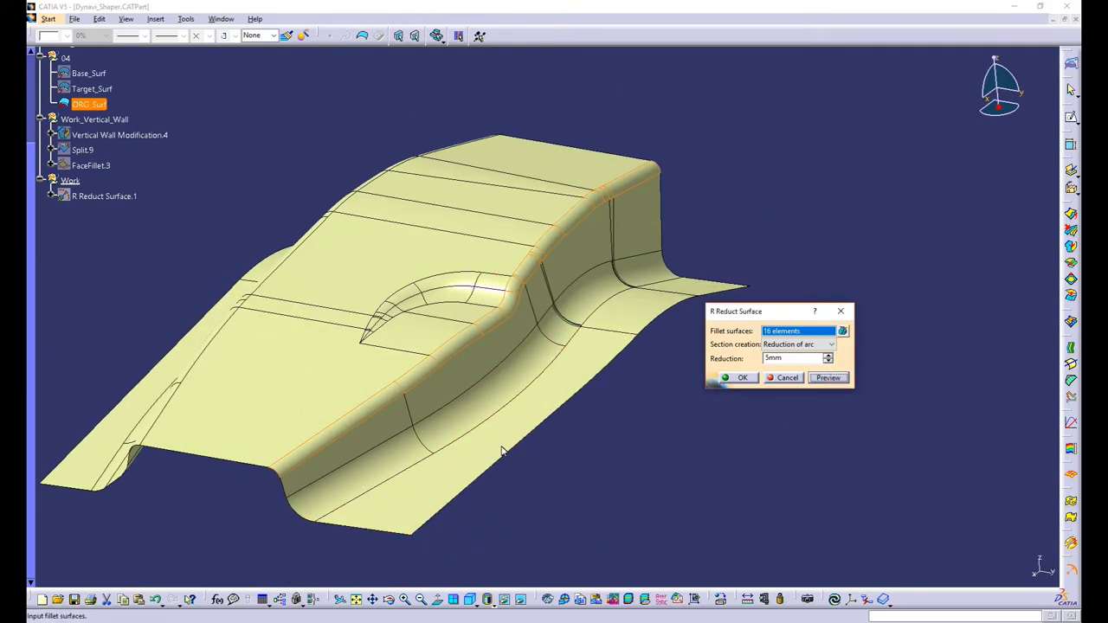
middle_drag(507, 450, 606, 324)
middle_drag(453, 440, 549, 277)
- Preview the fillet with a 3 mm reduction, then try a reduction of 8 mm
double_click(774, 358)
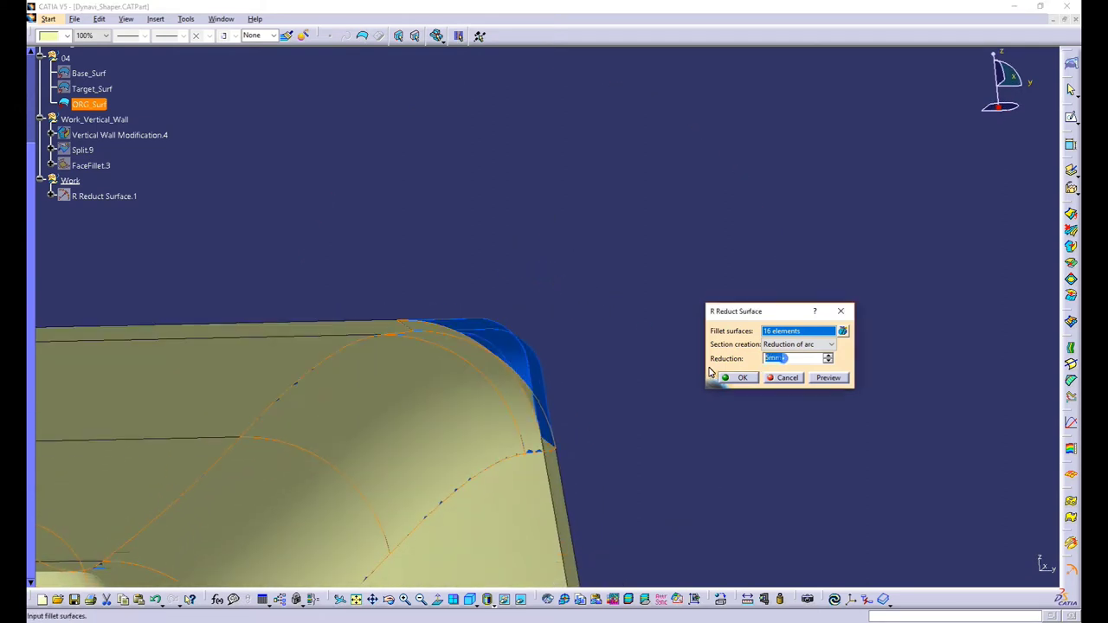
text(3mm)
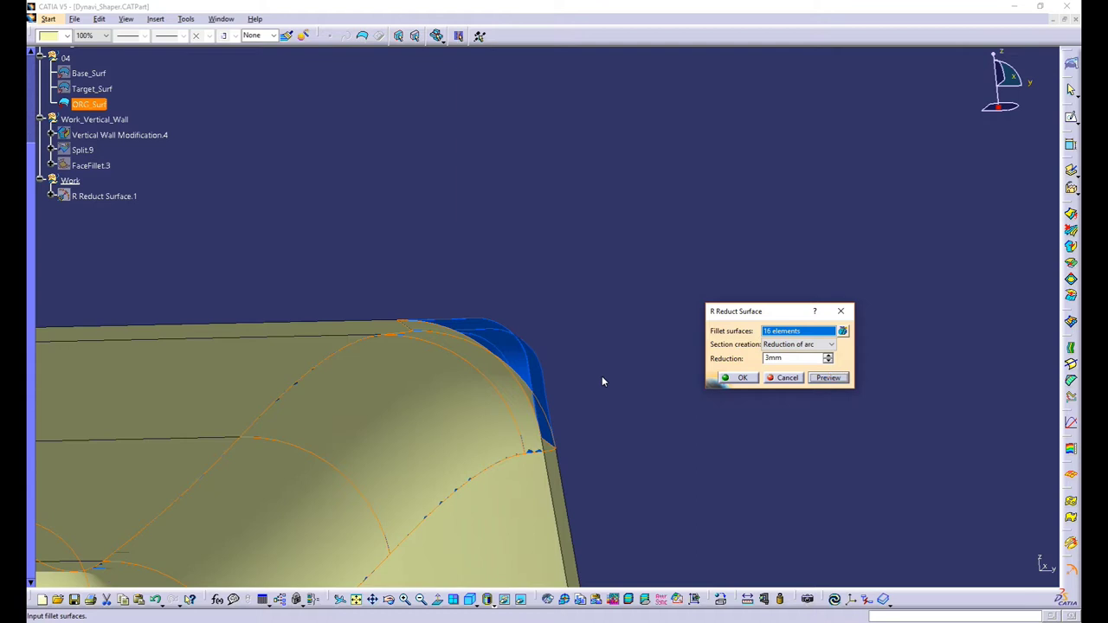
double_click(801, 361)
text(8mm)
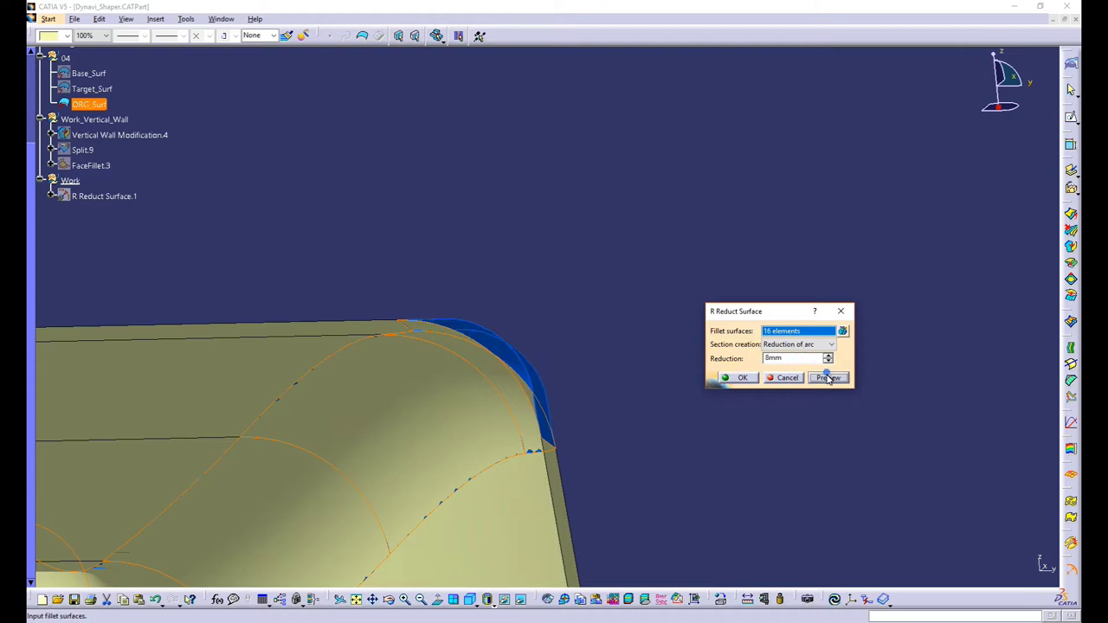
click(827, 378)
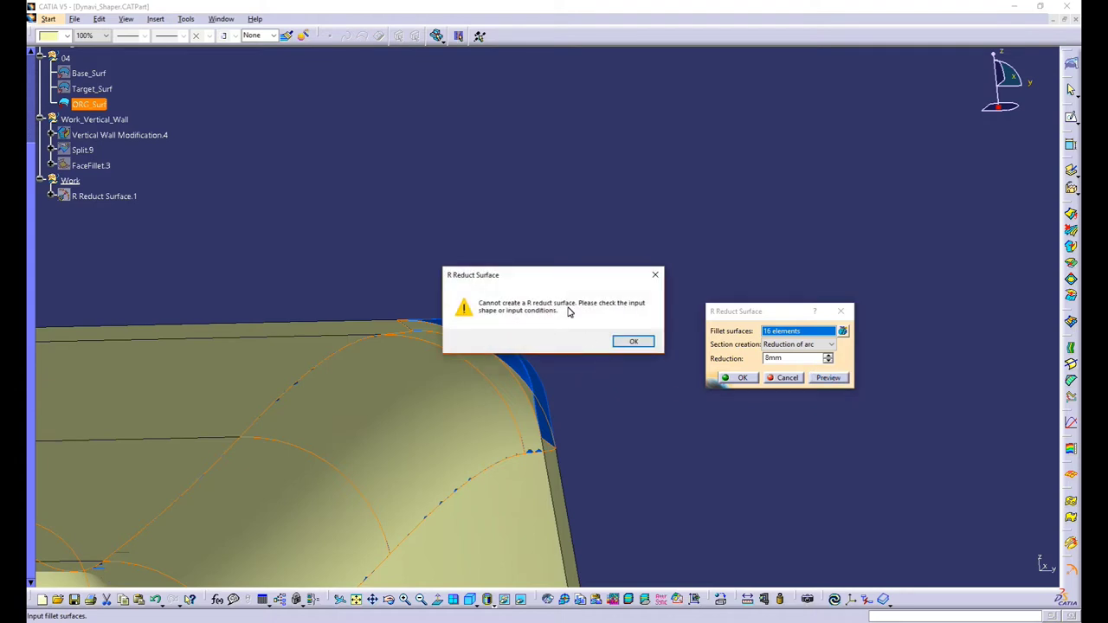
click(633, 342)
- Set the fillet reduction to 6 mm and preview the sharper corner
double_click(789, 359)
text(6mm)
click(830, 378)
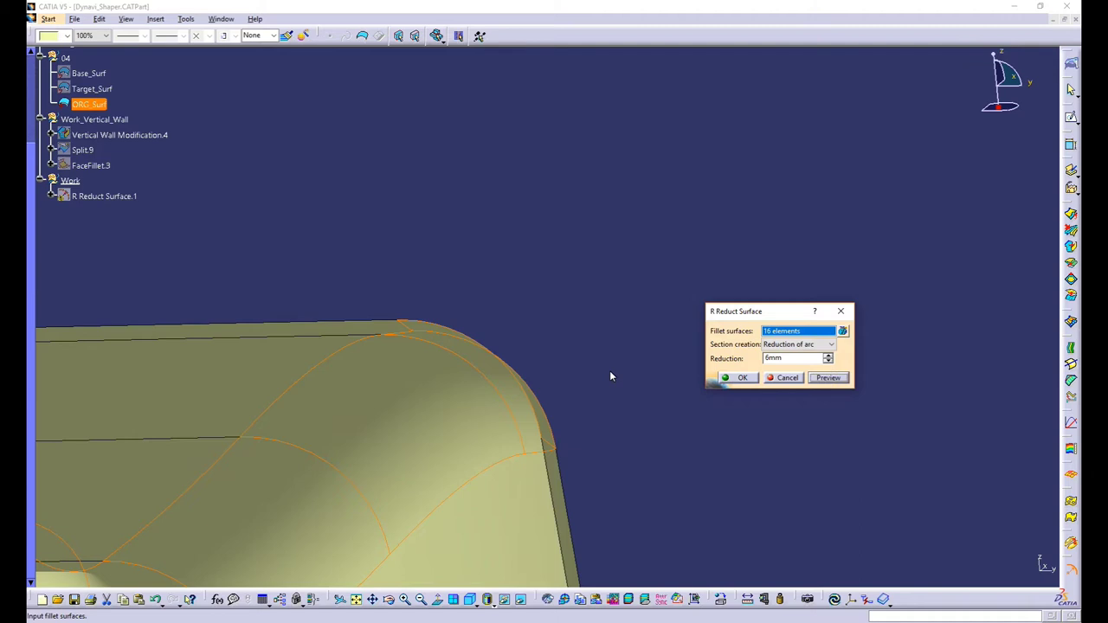
middle_drag(516, 393, 657, 340)
- Change the section creation to Radius of arc and preview the fillet with a 6 mm radius
click(807, 346)
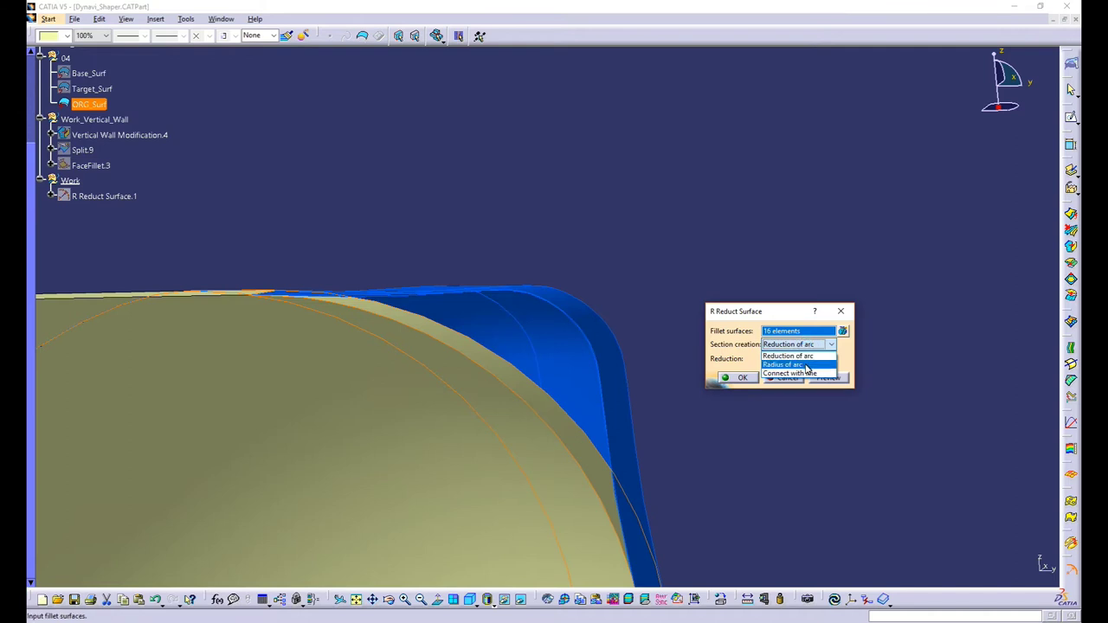
click(808, 368)
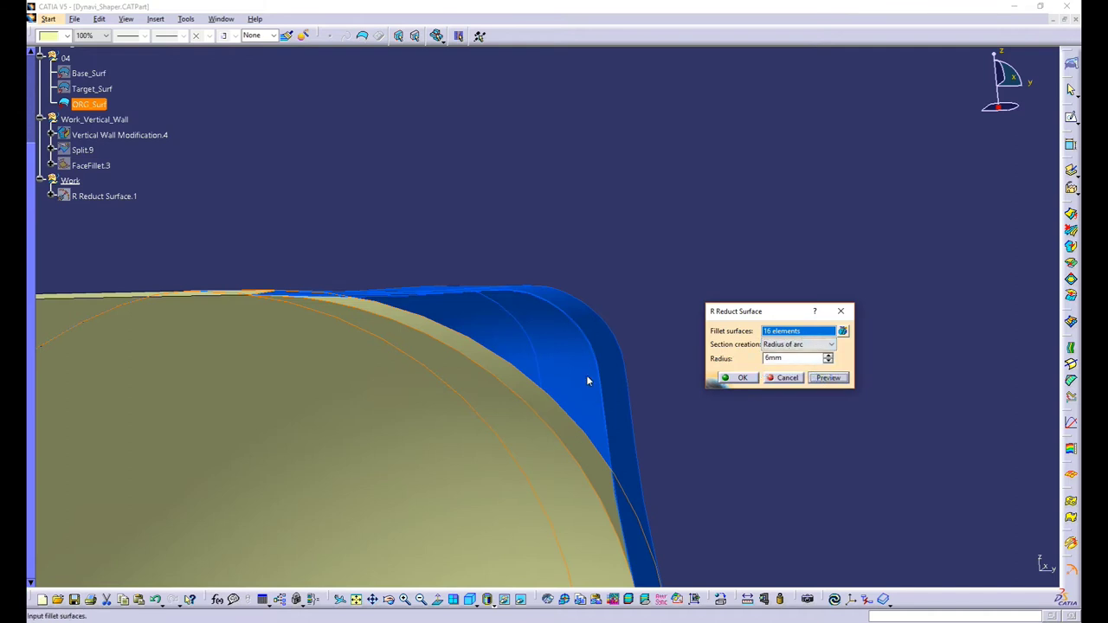
middle_drag(560, 432, 577, 389)
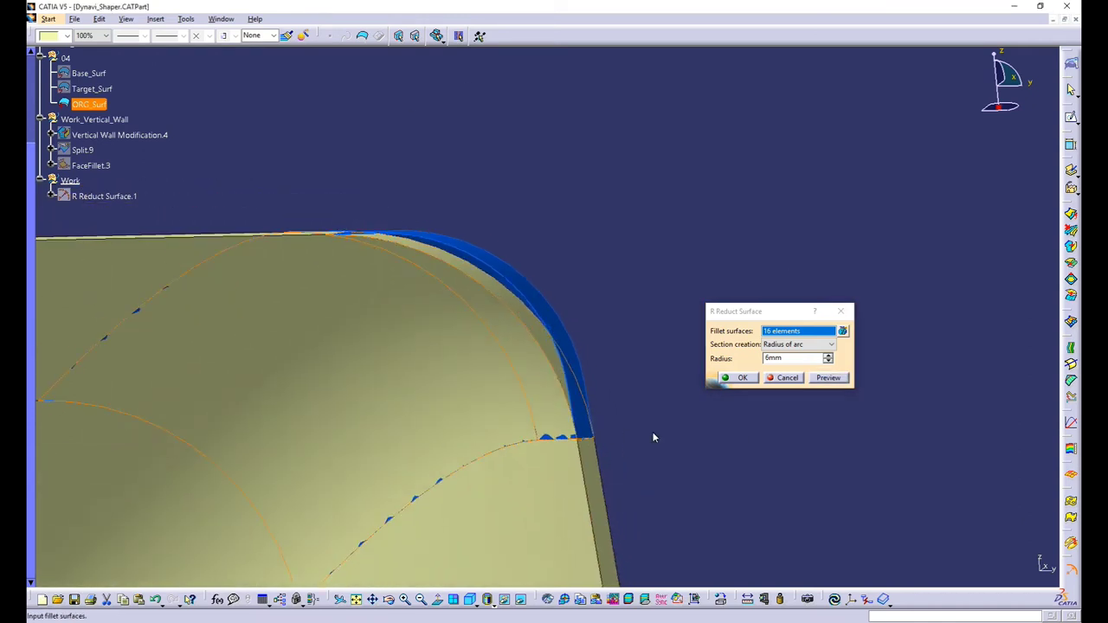
- Set the arc radius to 3 mm and create the R Reduct Surface
click(792, 357)
click(795, 344)
click(790, 356)
text(3)
click(750, 382)
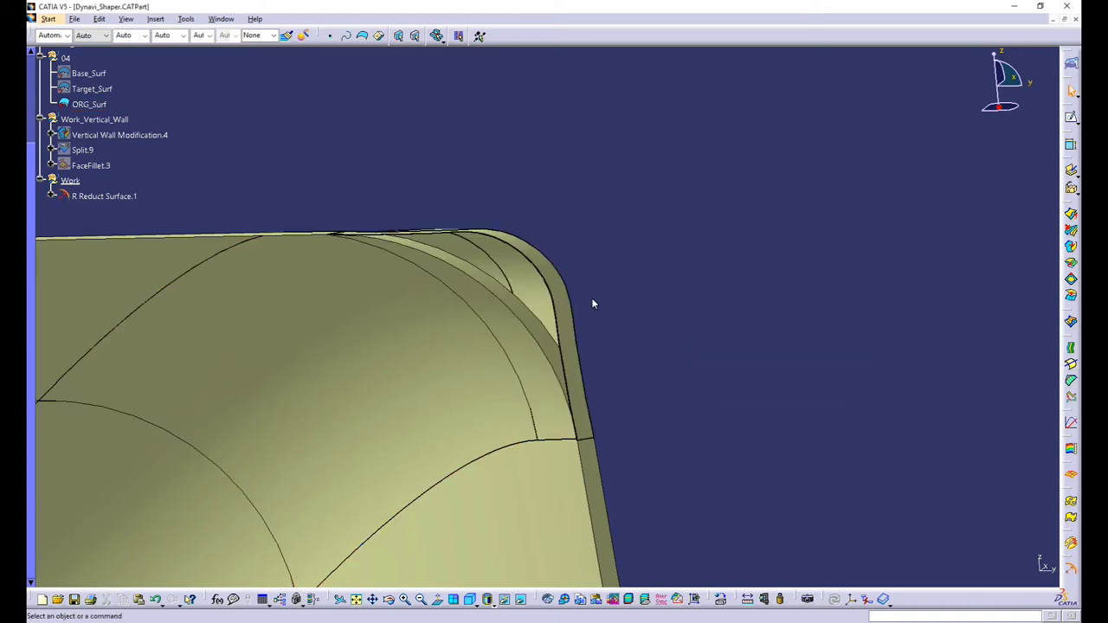
- Hide ORG_Surf and inspect the reduced fillet strip on its own
click(104, 196)
middle_drag(401, 342, 554, 407)
click(88, 104)
key(space)
mouse_move(459, 350)
middle_down()
mouse_move(499, 366)
mouse_move(468, 360)
middle_up()
middle_drag(594, 404, 661, 354)
- View the fillet strip shaded without smooth edges, then restore shading with all edges
click(494, 606)
click(503, 550)
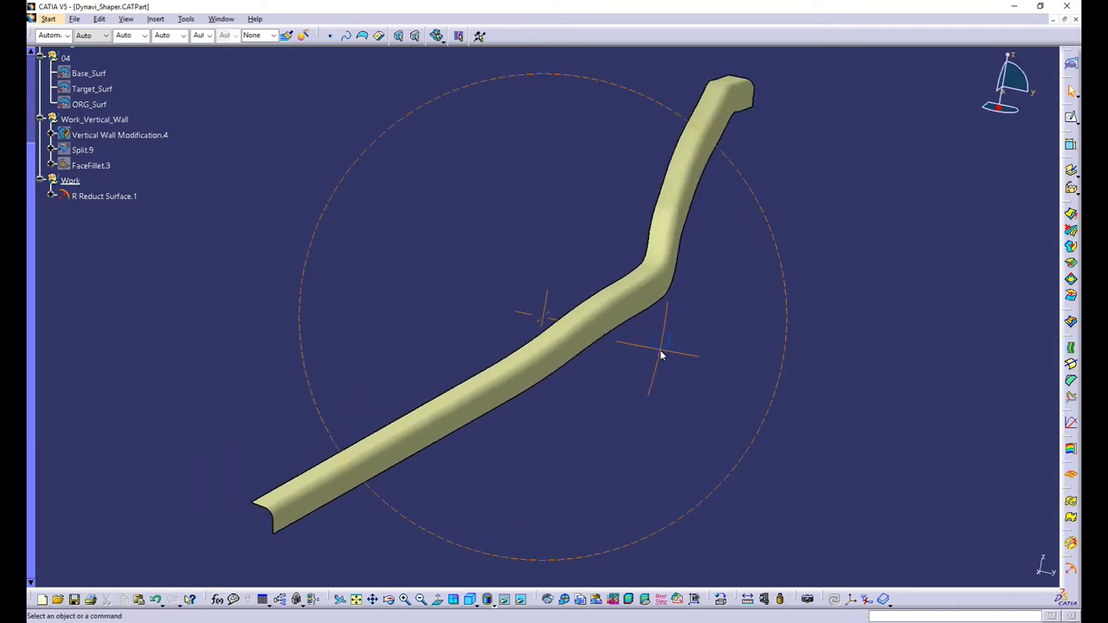
click(487, 599)
click(501, 597)
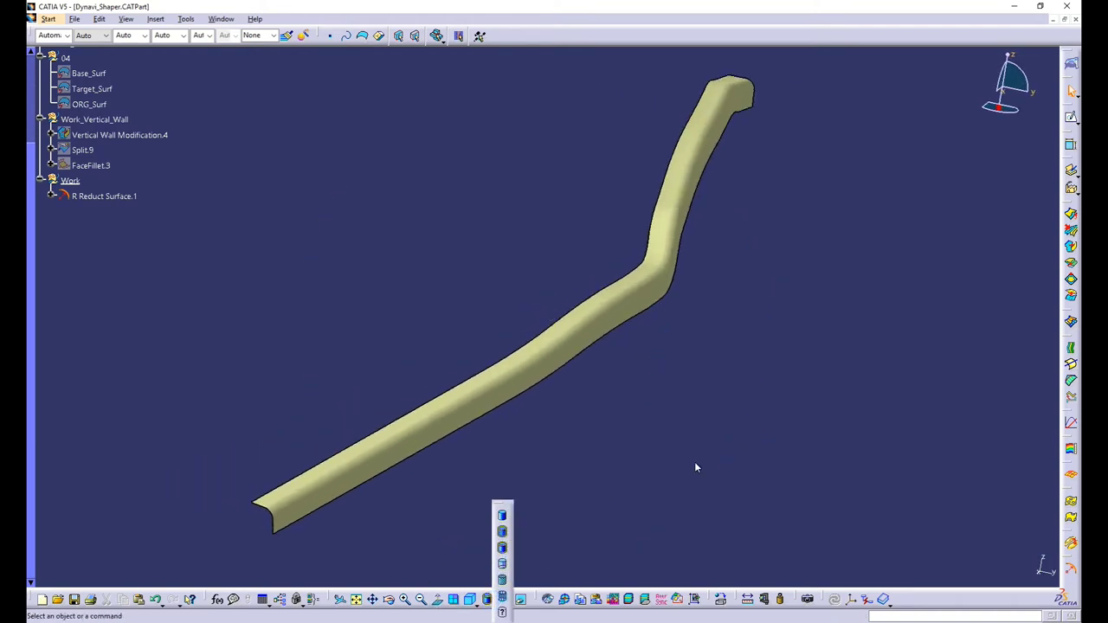
middle_drag(957, 282, 602, 359)
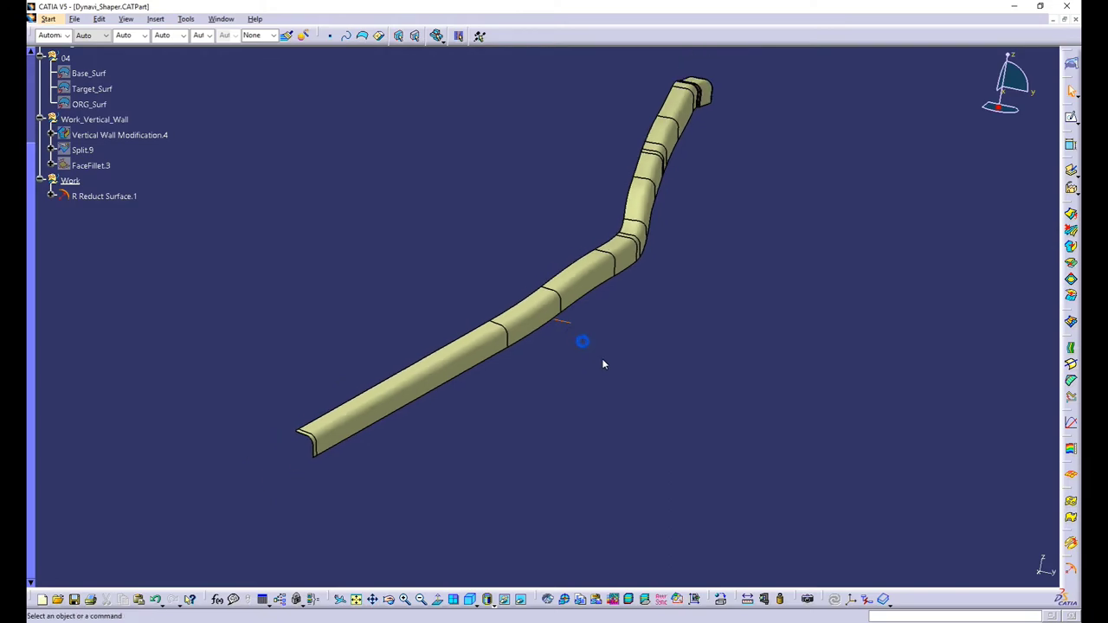